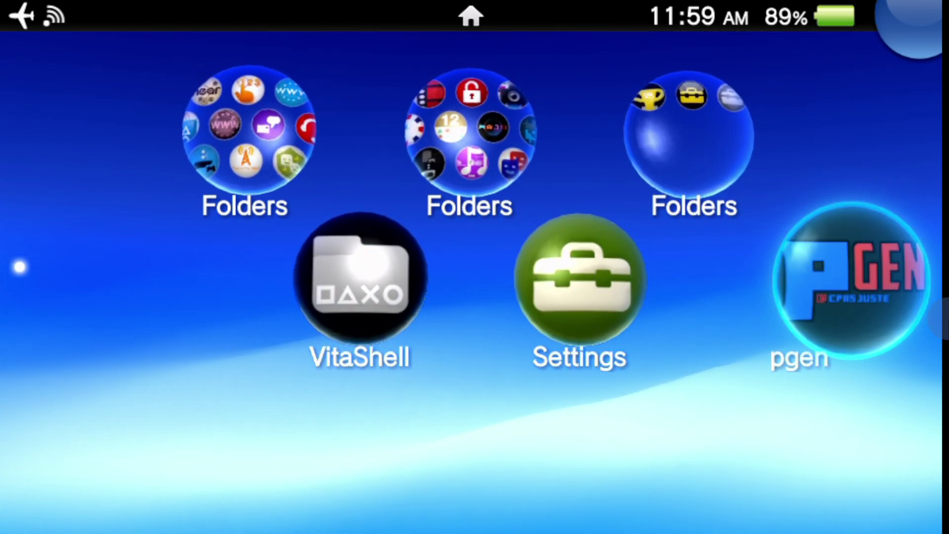
Launch pgen on the PS Vita once, return to the home screen and close it
{"action": "key", "text": "Return"}
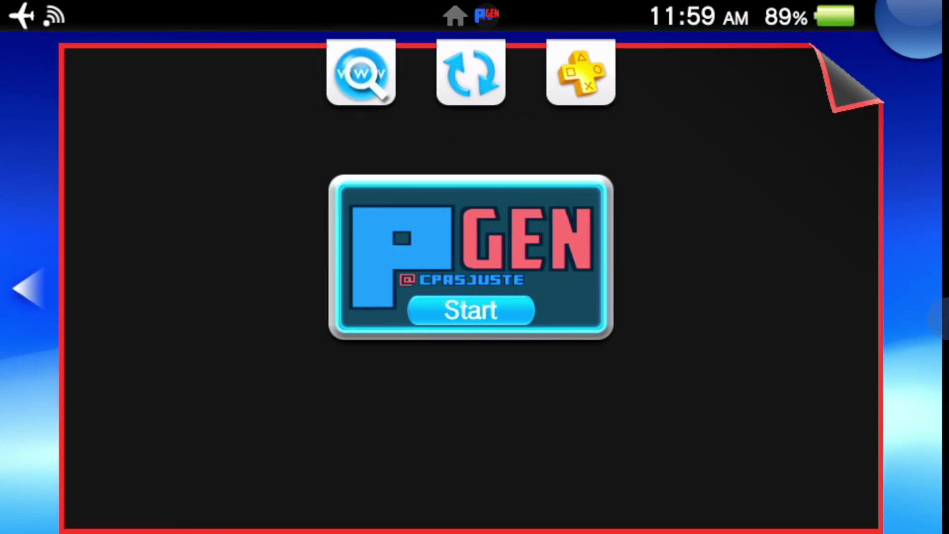
{"action": "key", "text": "Return"}
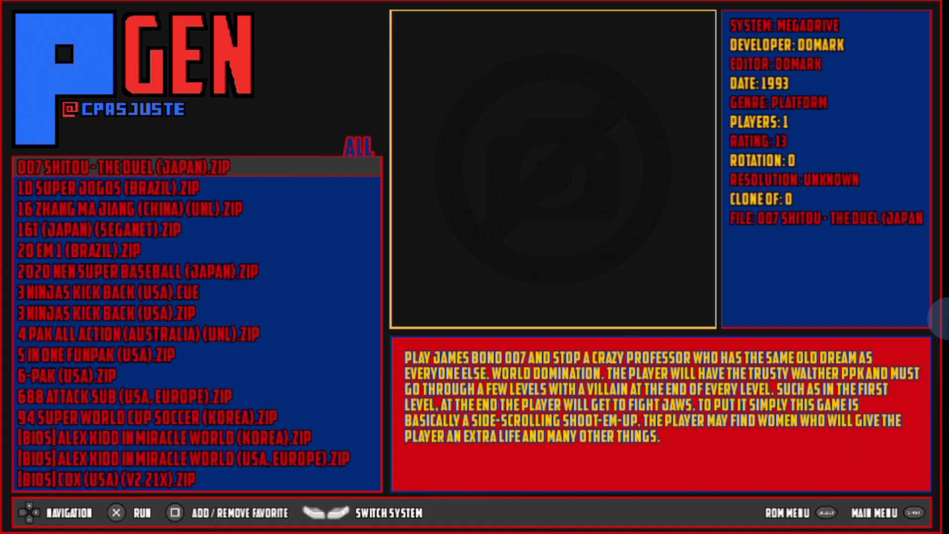
{"action": "key", "text": "super"}
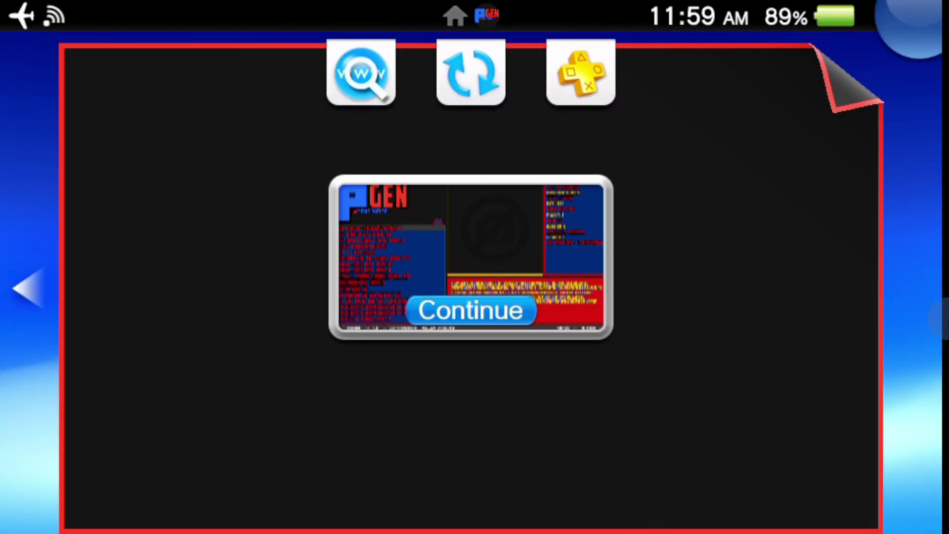
{"action": "left_click_drag", "start_coordinate": [845, 79], "coordinate": [198, 445]}
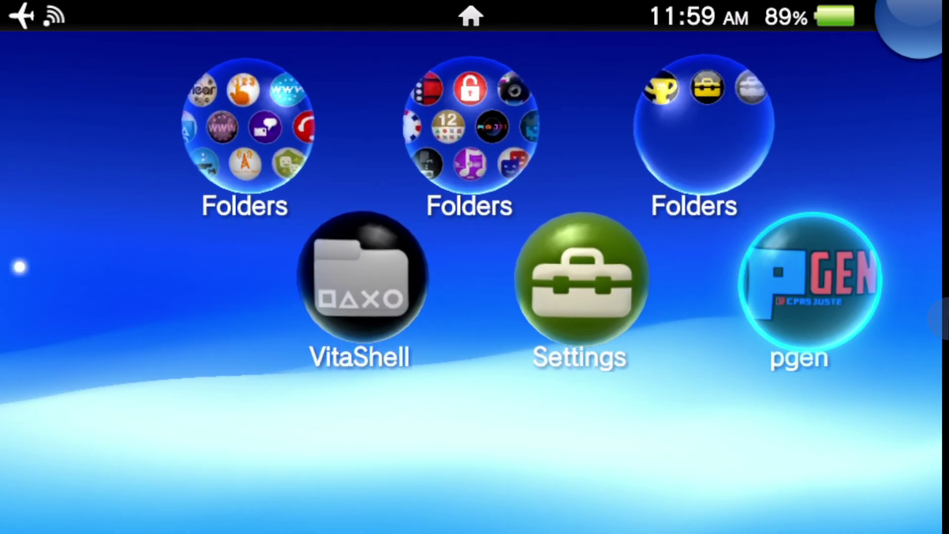
Launch VitaShell from the PS Vita home screen
{"action": "key", "text": "Left"}
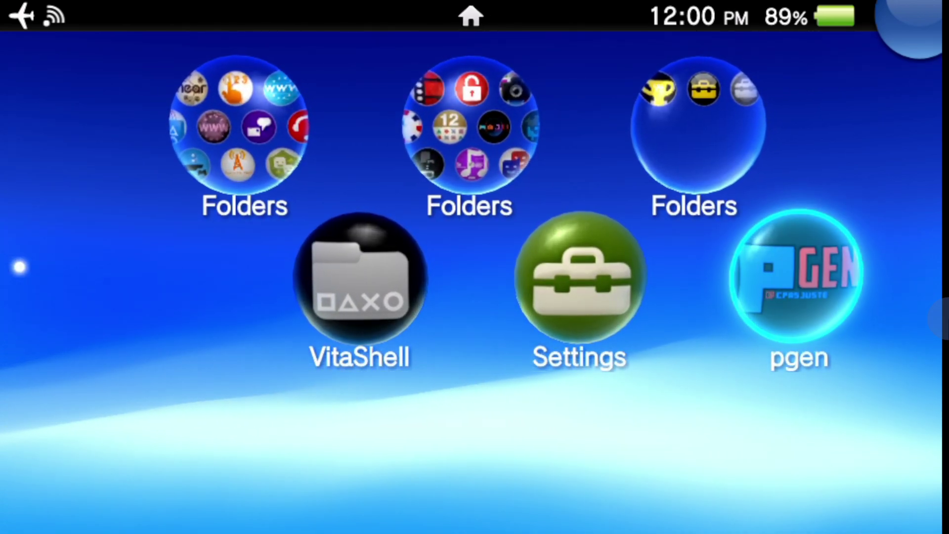
{"action": "key", "text": "Left"}
{"action": "key", "text": "Left"}
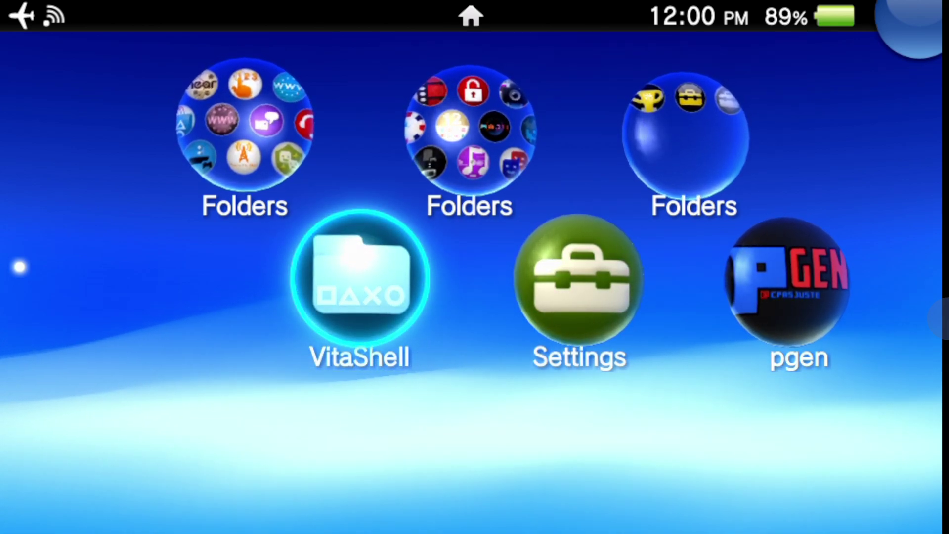
{"action": "key", "text": "Return"}
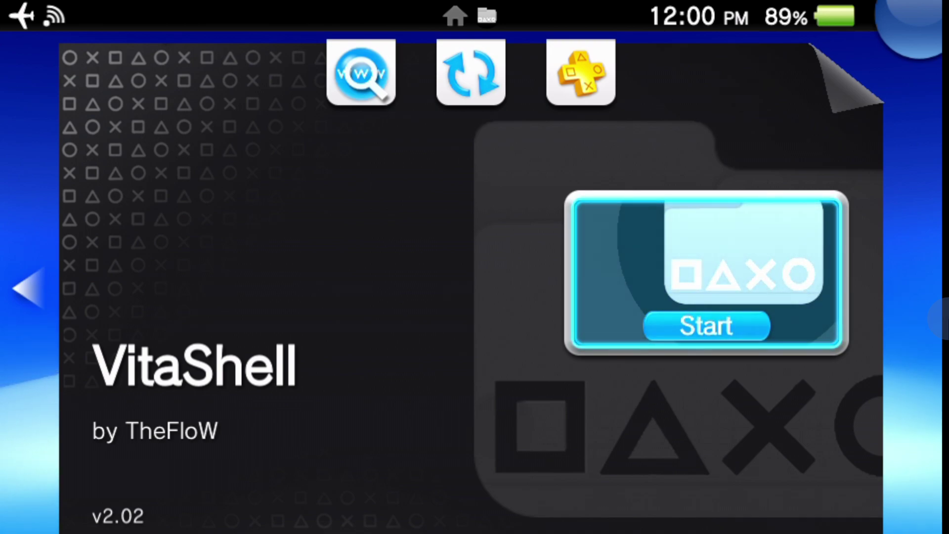
{"action": "key", "text": "Return"}
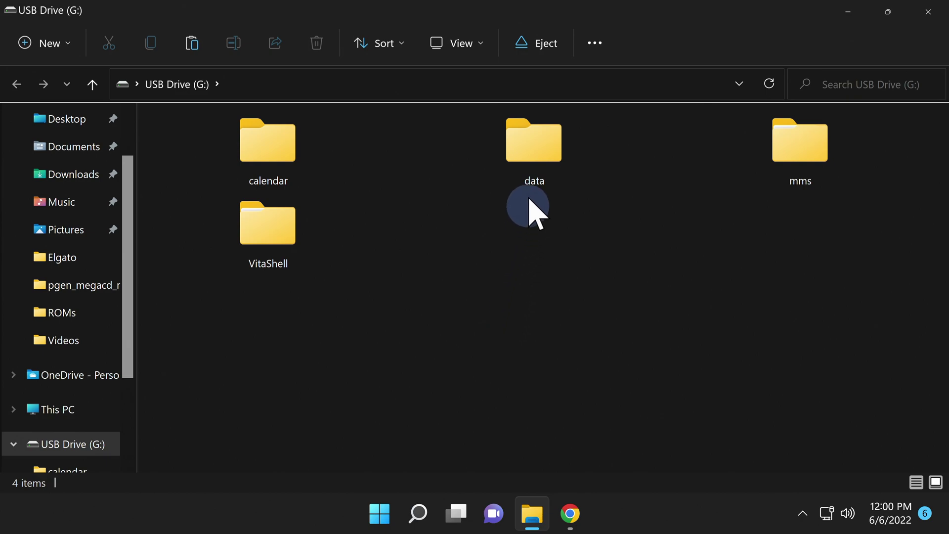
Open the data/pgen folder on the USB drive and delete pgen.vpk from the Downloads folder
{"action": "double_click", "coordinate": [529, 140]}
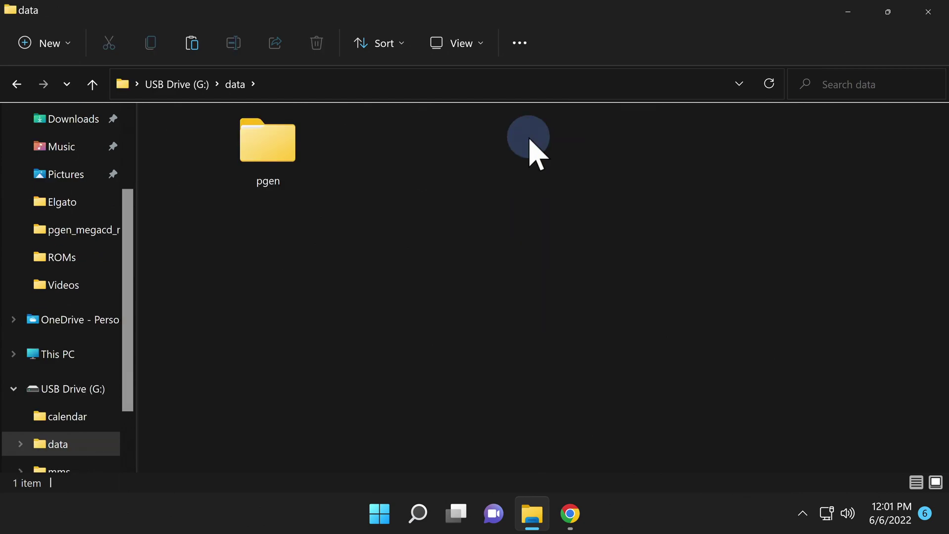
{"action": "double_click", "coordinate": [270, 147]}
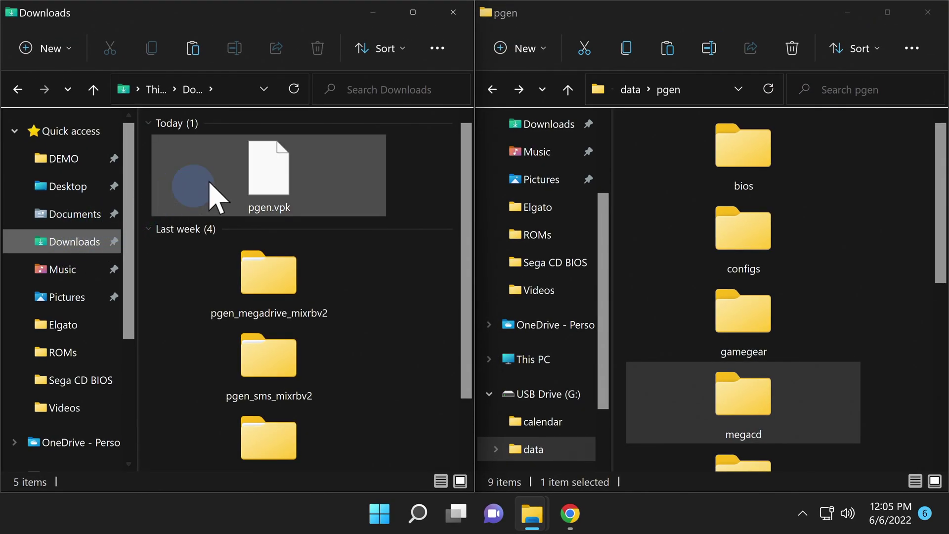
{"action": "right_click", "coordinate": [266, 179]}
{"action": "left_click", "coordinate": [425, 195]}
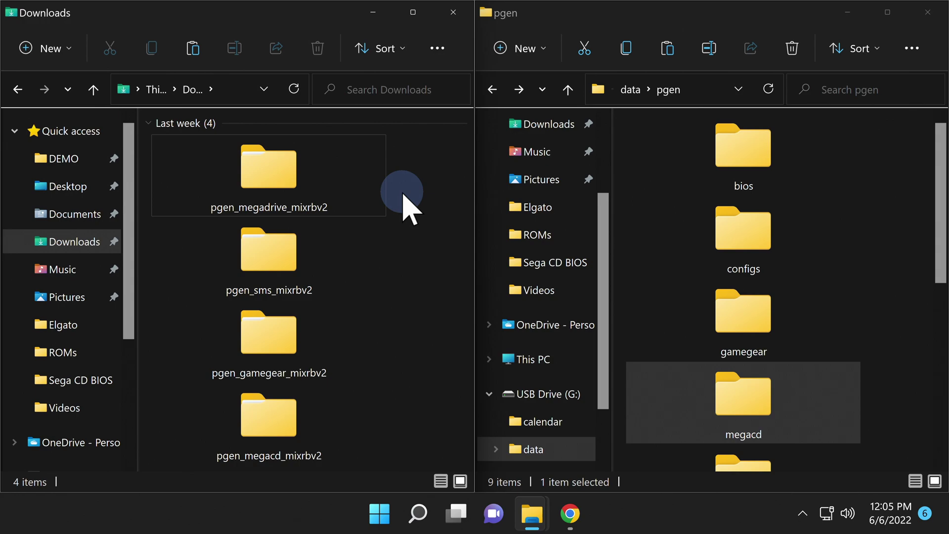
Open pgen_megadrive_mixrbv2 in Downloads and the megadrive folder inside pgen on the USB drive
{"action": "double_click", "coordinate": [271, 173]}
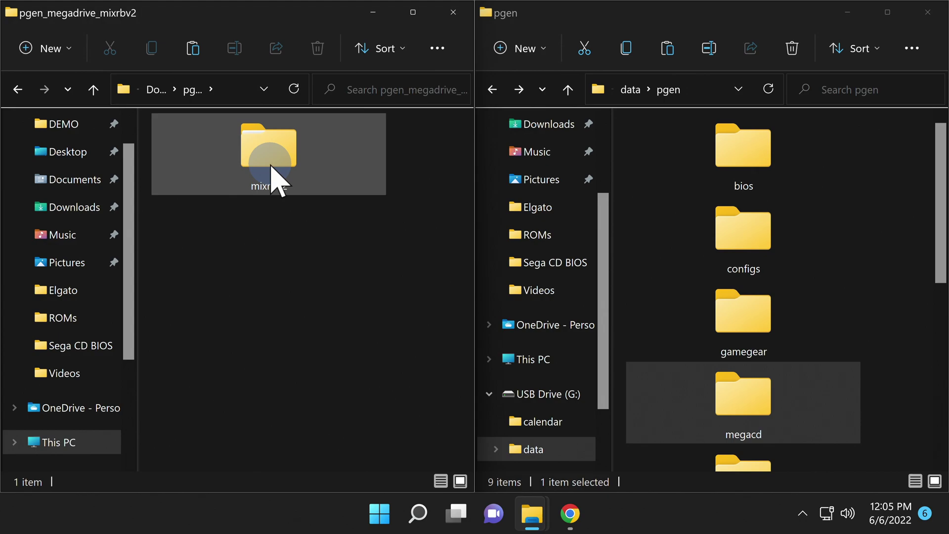
{"action": "left_click", "coordinate": [283, 205]}
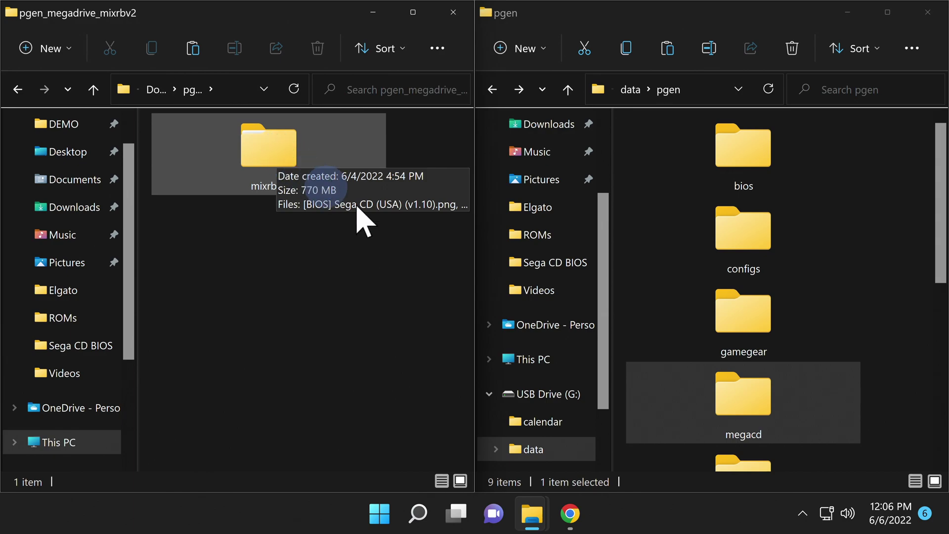
{"action": "scroll", "coordinate": [840, 353], "scroll_direction": "down", "scroll_amount": 3}
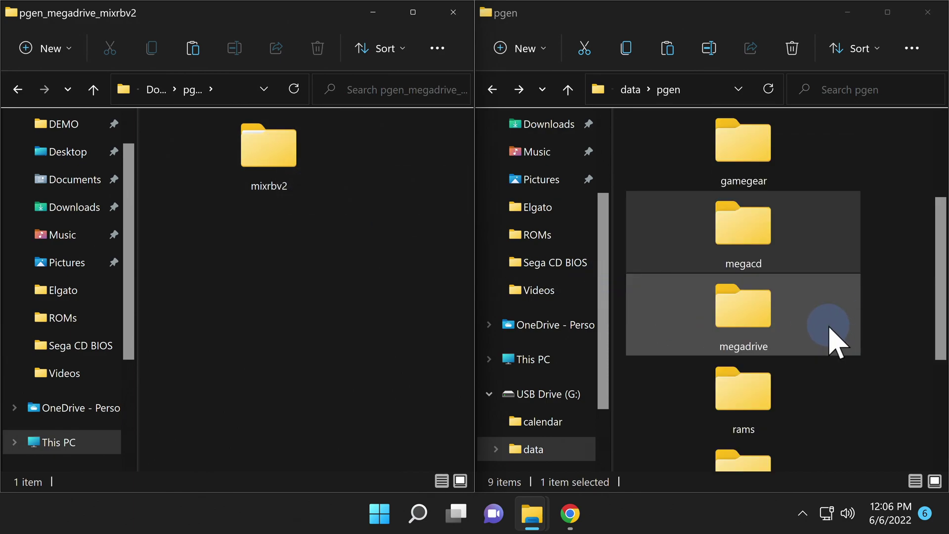
{"action": "scroll", "coordinate": [829, 331], "scroll_direction": "down", "scroll_amount": 1}
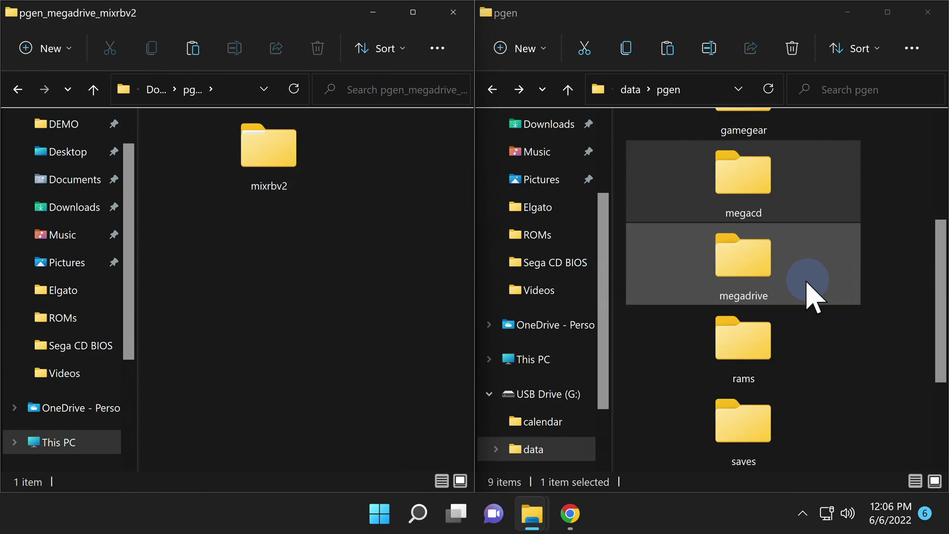
{"action": "double_click", "coordinate": [739, 264]}
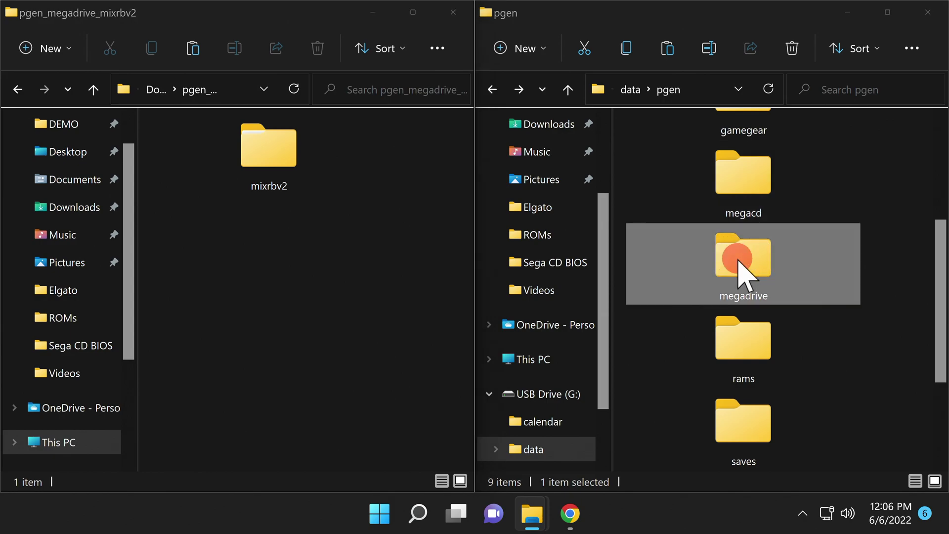
Create a new folder named media inside the megadrive folder
{"action": "right_click", "coordinate": [697, 244]}
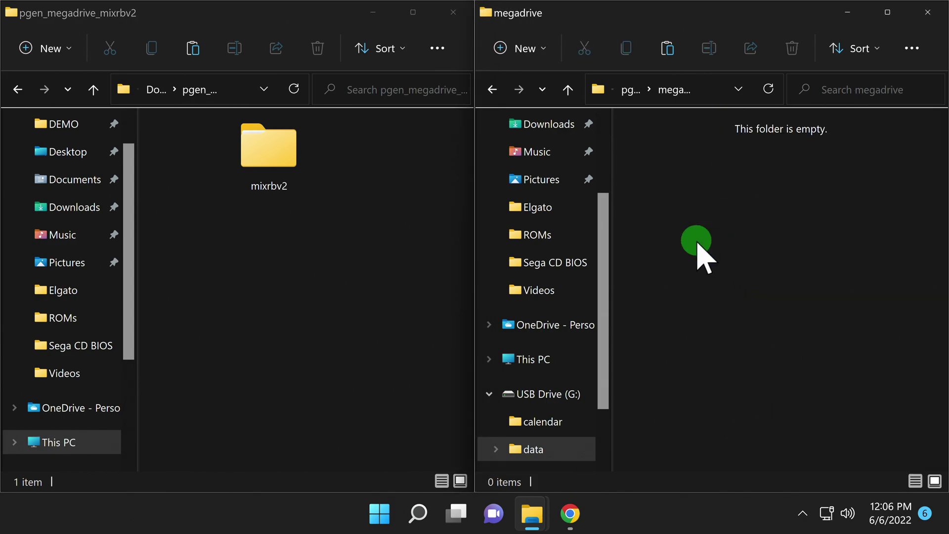
{"action": "left_click", "coordinate": [763, 368]}
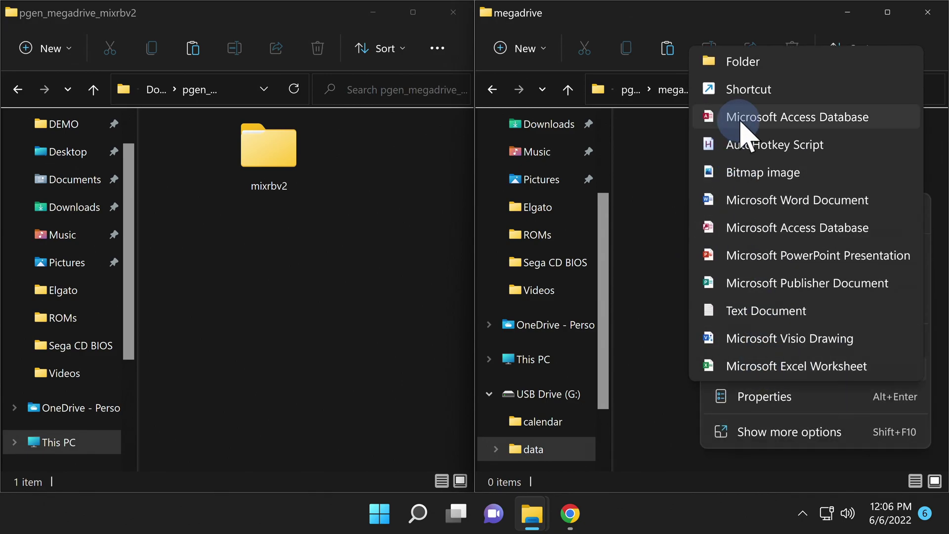
{"action": "left_click", "coordinate": [751, 66]}
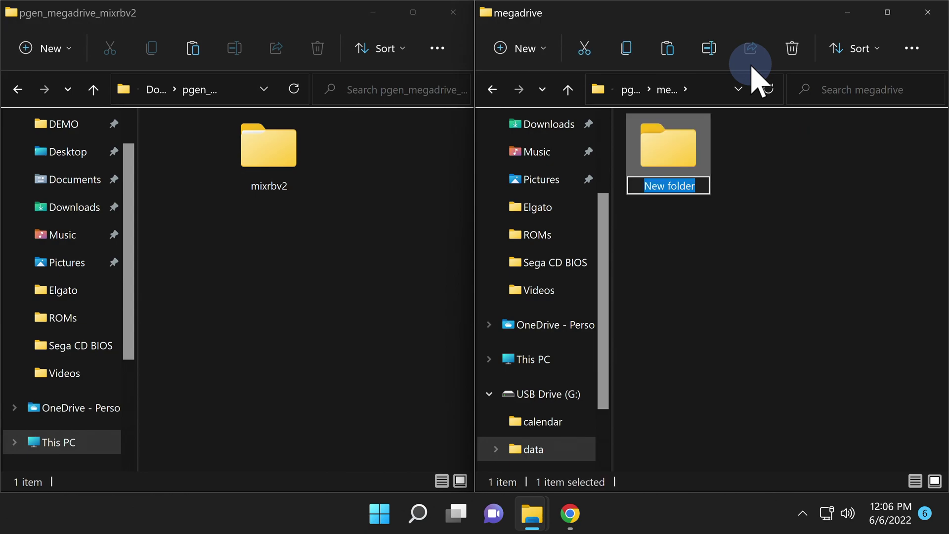
{"action": "type", "text": "media"}
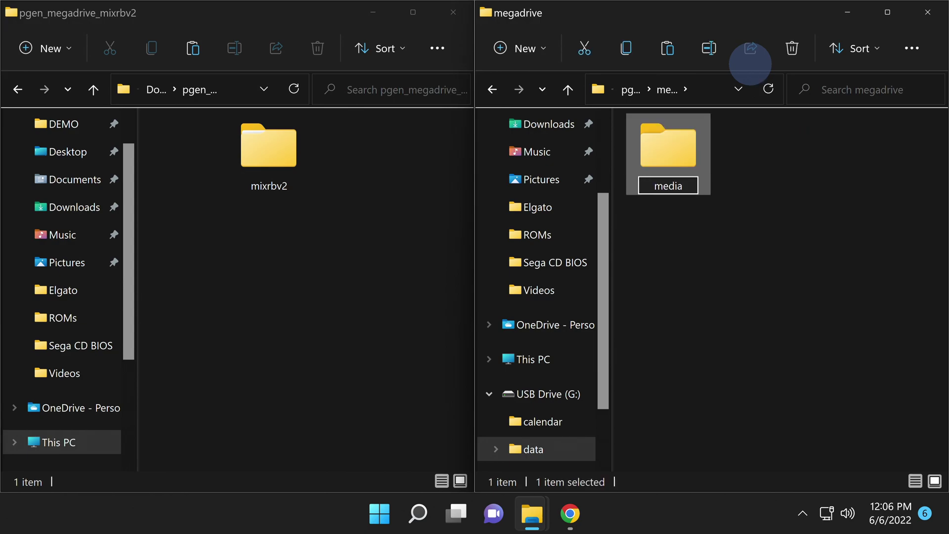
{"action": "key", "text": "Return"}
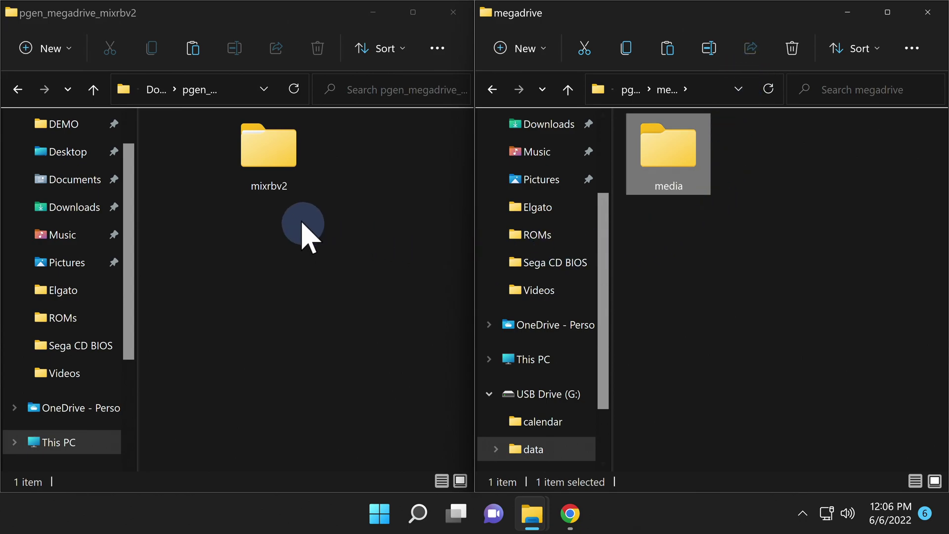
Copy the mixrbv2 folder from pgen_megadrive_mixrbv2 into the megadrive media folder
{"action": "left_click", "coordinate": [261, 153]}
{"action": "left_click", "coordinate": [261, 153]}
{"action": "left_click_drag", "start_coordinate": [261, 153], "coordinate": [666, 144]}
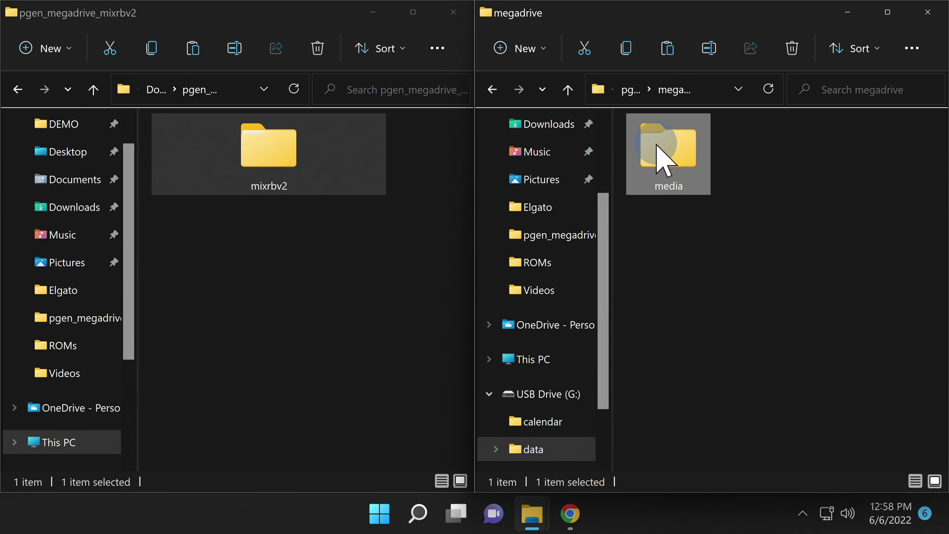
Go back in both windows and open pgen_sms_mixrbv2 in Downloads and the sms folder in pgen
{"action": "left_click", "coordinate": [16, 91]}
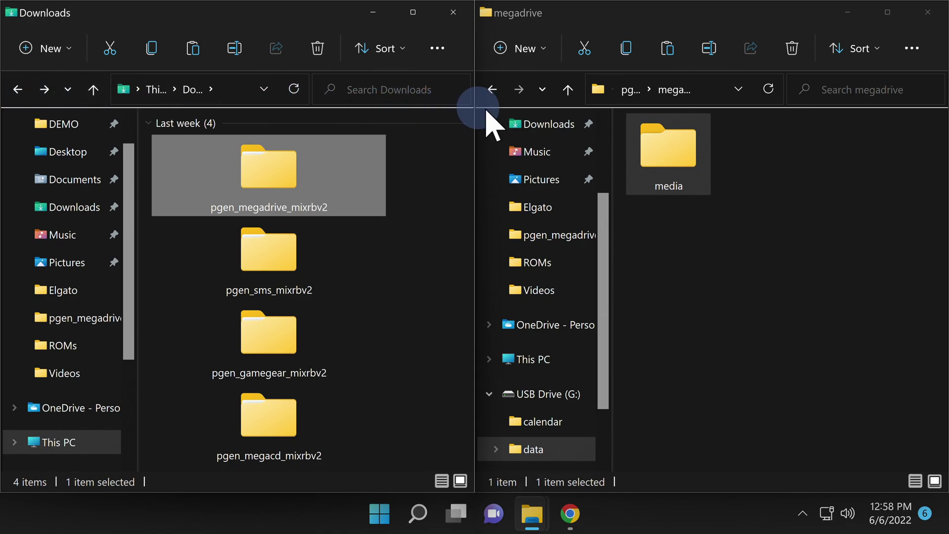
{"action": "left_click", "coordinate": [486, 91]}
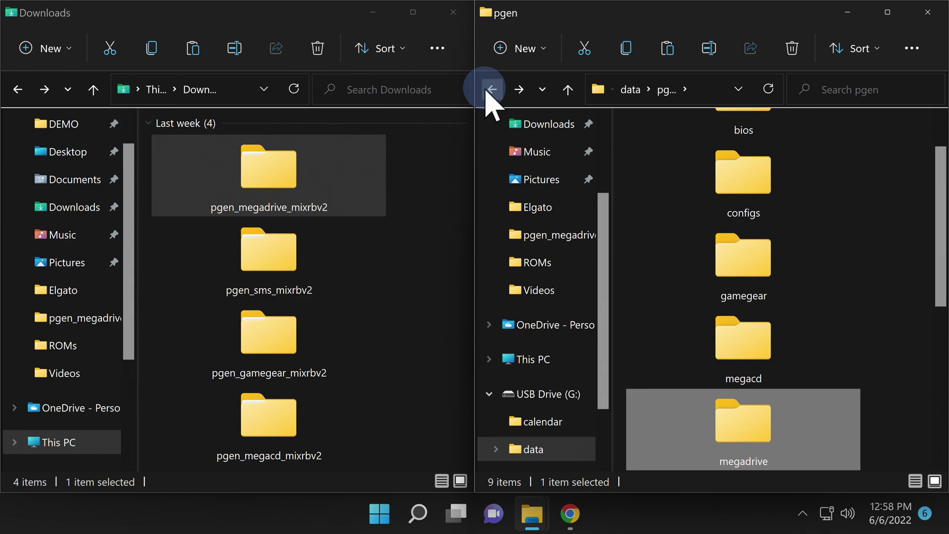
{"action": "double_click", "coordinate": [271, 262]}
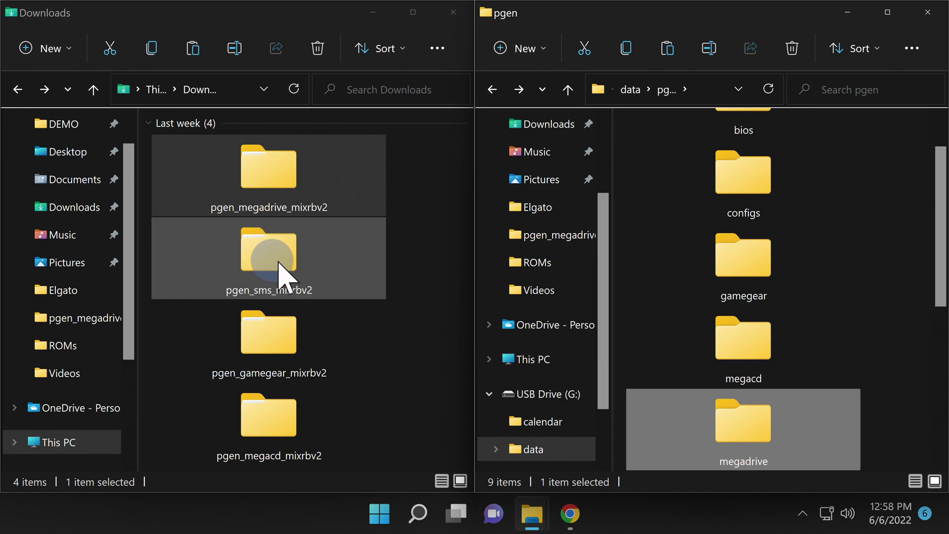
{"action": "scroll", "coordinate": [800, 375], "scroll_direction": "down", "scroll_amount": 3}
{"action": "double_click", "coordinate": [758, 360]}
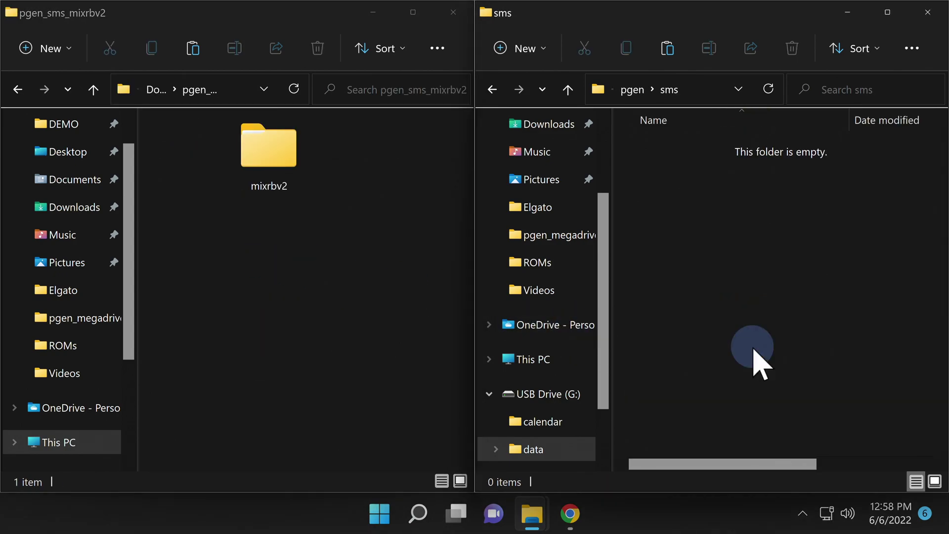
Create a media folder inside sms and copy the mixrbv2 folder from pgen_sms_mixrbv2 into it
{"action": "right_click", "coordinate": [758, 361]}
{"action": "mouse_move", "coordinate": [613, 388]}
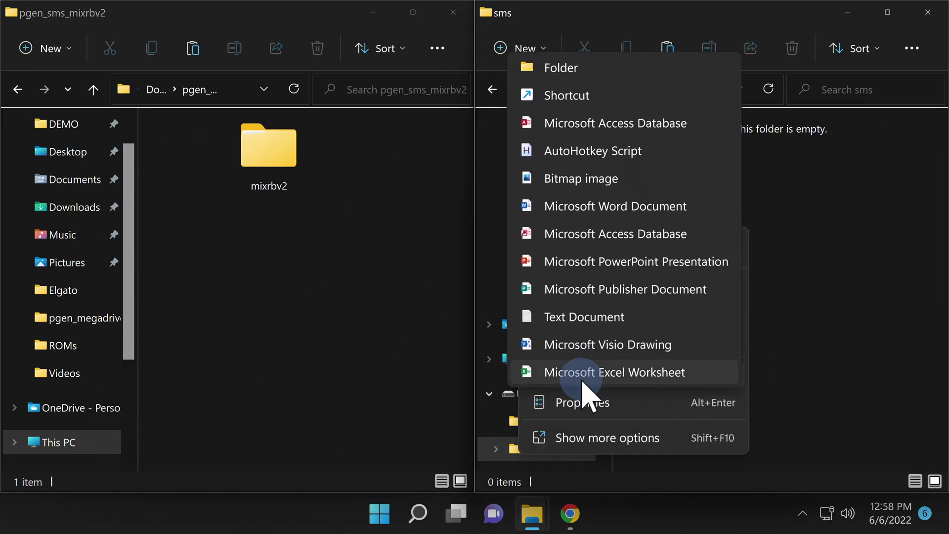
{"action": "left_click", "coordinate": [576, 68]}
{"action": "type", "text": "media"}
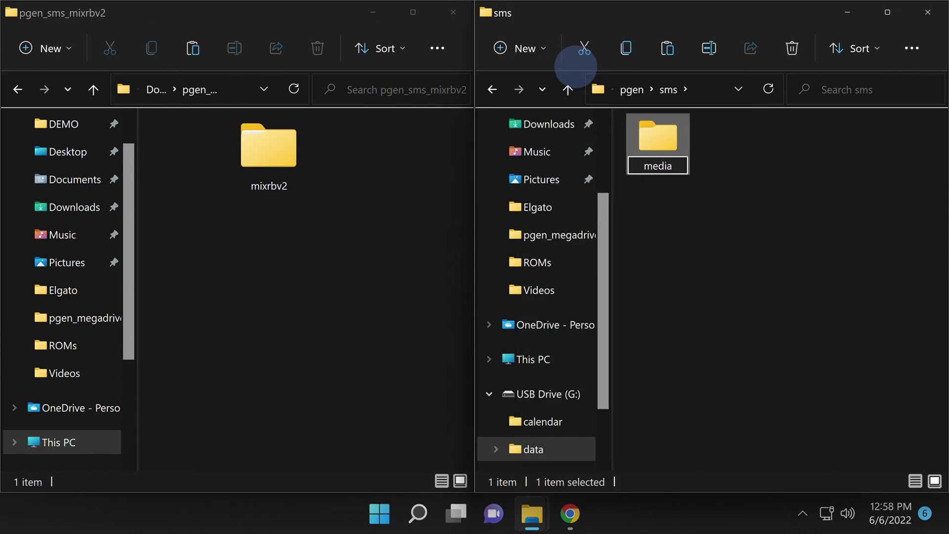
{"action": "key", "text": "Return"}
{"action": "left_click_drag", "start_coordinate": [278, 160], "coordinate": [651, 145]}
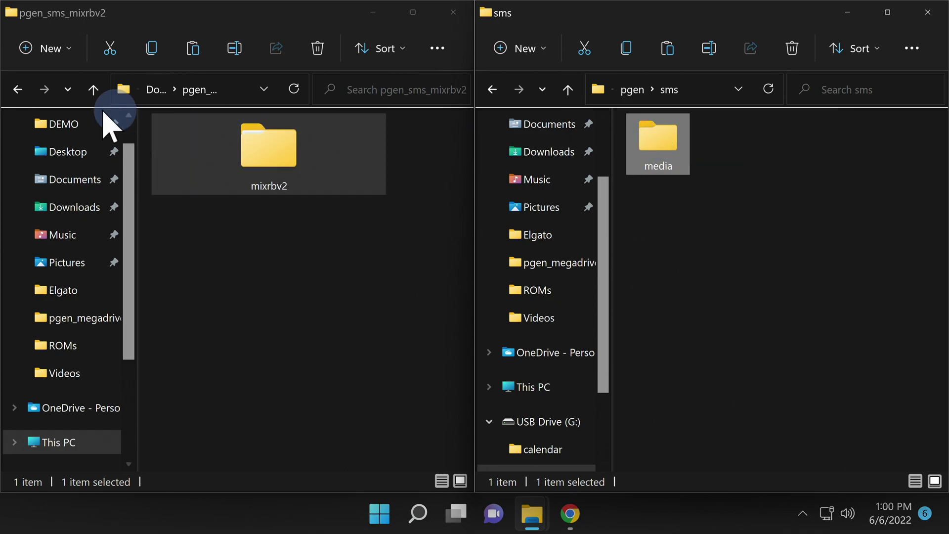
Go back in both windows and open pgen_gamegear_mixrbv2 in Downloads and the gamegear folder in pgen
{"action": "left_click", "coordinate": [13, 93]}
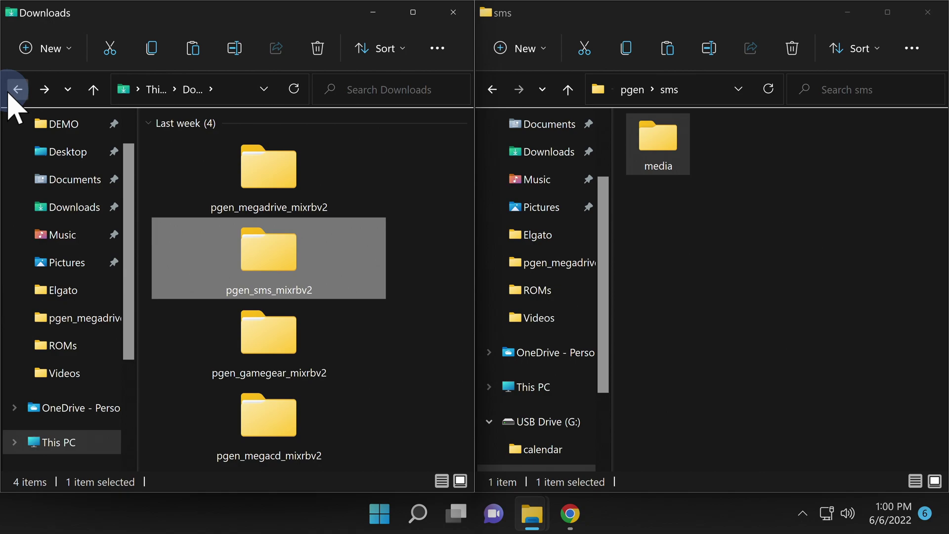
{"action": "left_click", "coordinate": [492, 90]}
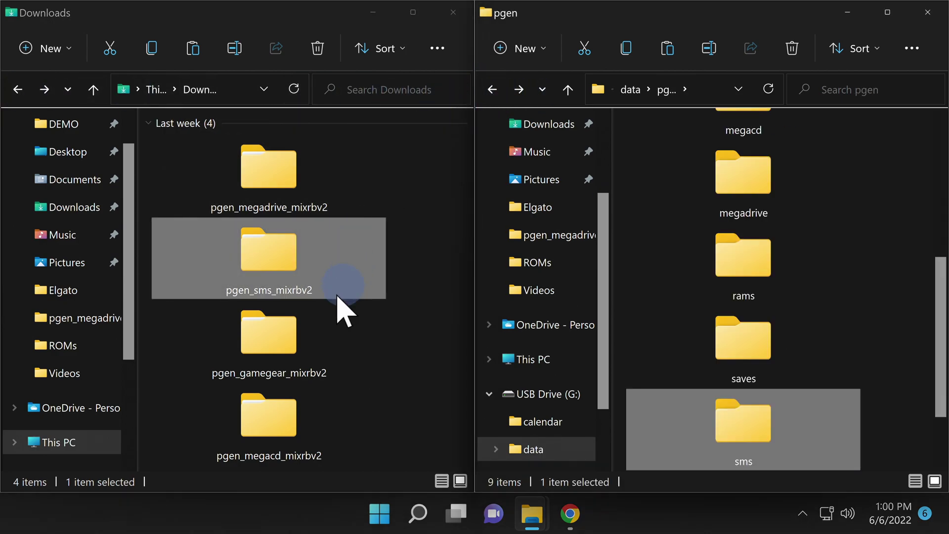
{"action": "left_click", "coordinate": [309, 341]}
{"action": "double_click", "coordinate": [299, 341]}
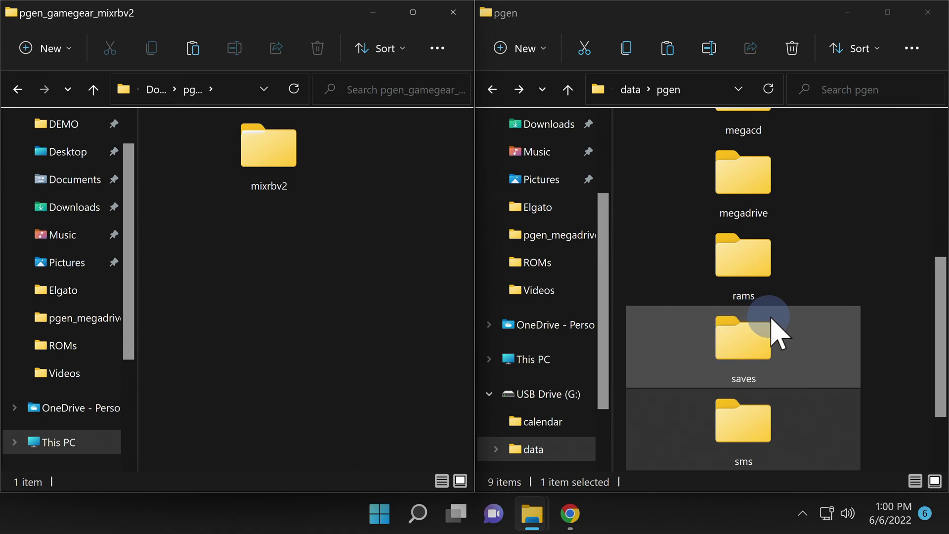
{"action": "scroll", "coordinate": [791, 331], "scroll_direction": "up", "scroll_amount": 3}
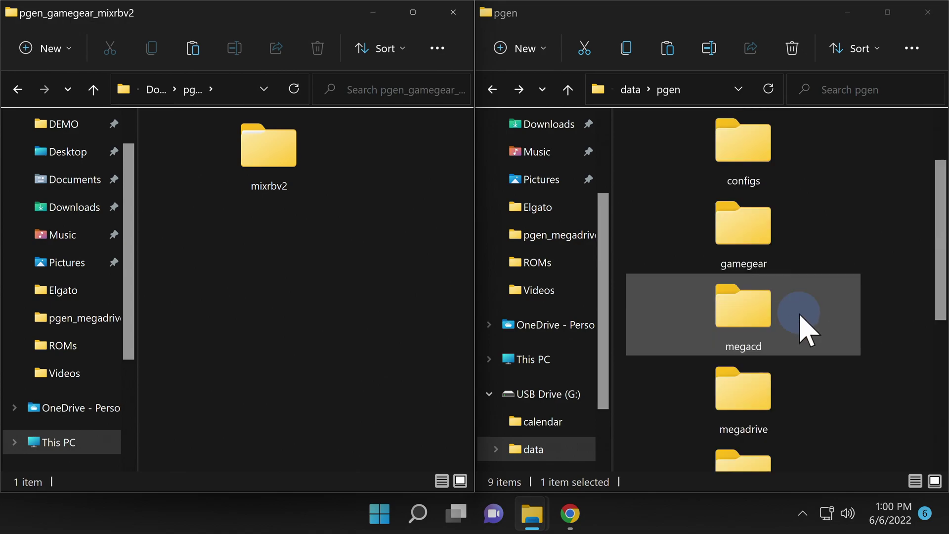
{"action": "double_click", "coordinate": [746, 249]}
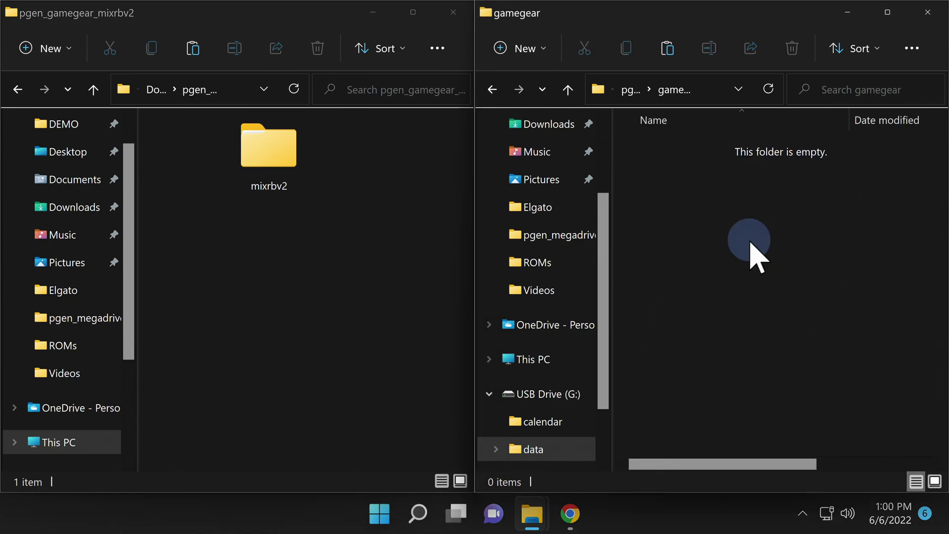
Create a media folder inside gamegear and copy the mixrbv2 folder from pgen_gamegear_mixrbv2 into it
{"action": "right_click", "coordinate": [749, 241]}
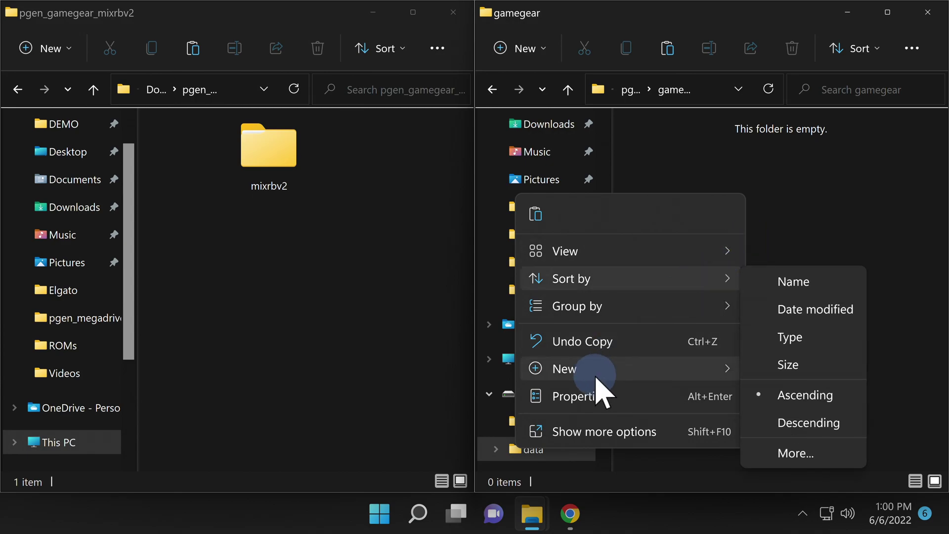
{"action": "mouse_move", "coordinate": [596, 375]}
{"action": "left_click", "coordinate": [567, 63]}
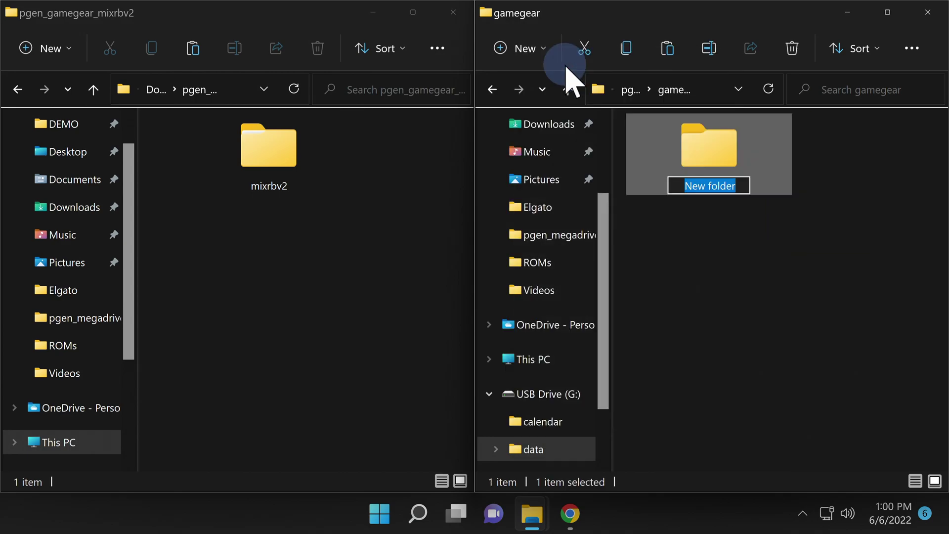
{"action": "type", "text": "media"}
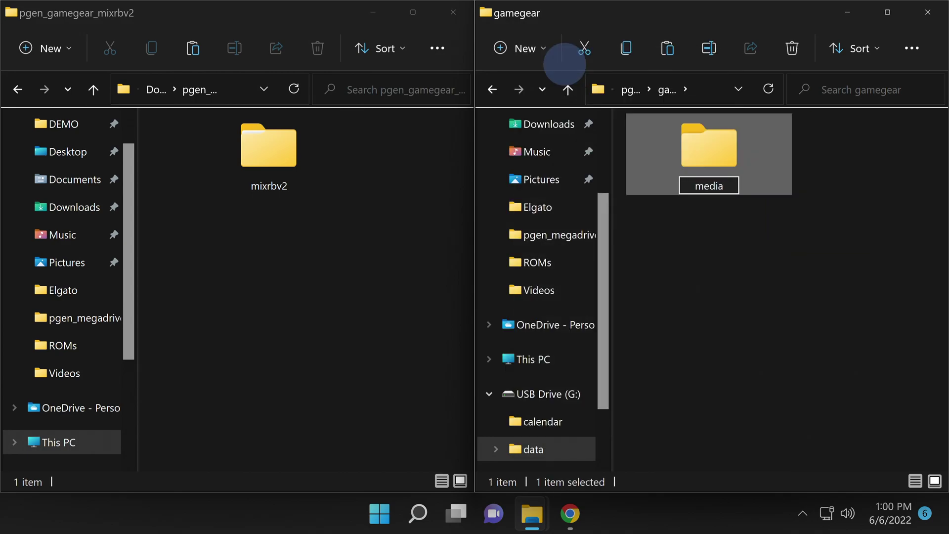
{"action": "key", "text": "Return"}
{"action": "left_click_drag", "start_coordinate": [296, 115], "coordinate": [715, 154]}
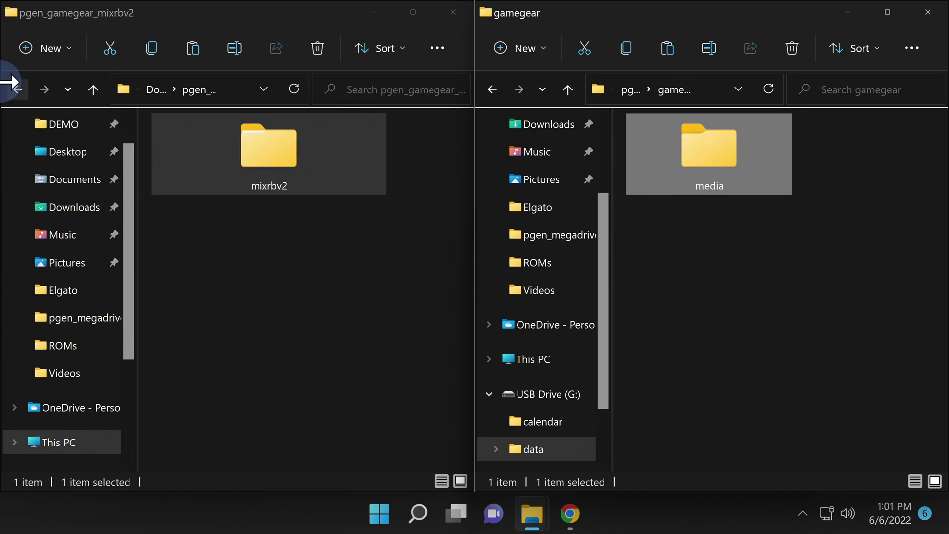
Go back in both windows and open pgen_megacd_mixrbv2 in Downloads and the megacd folder in pgen
{"action": "left_click", "coordinate": [10, 90]}
{"action": "left_click", "coordinate": [492, 89]}
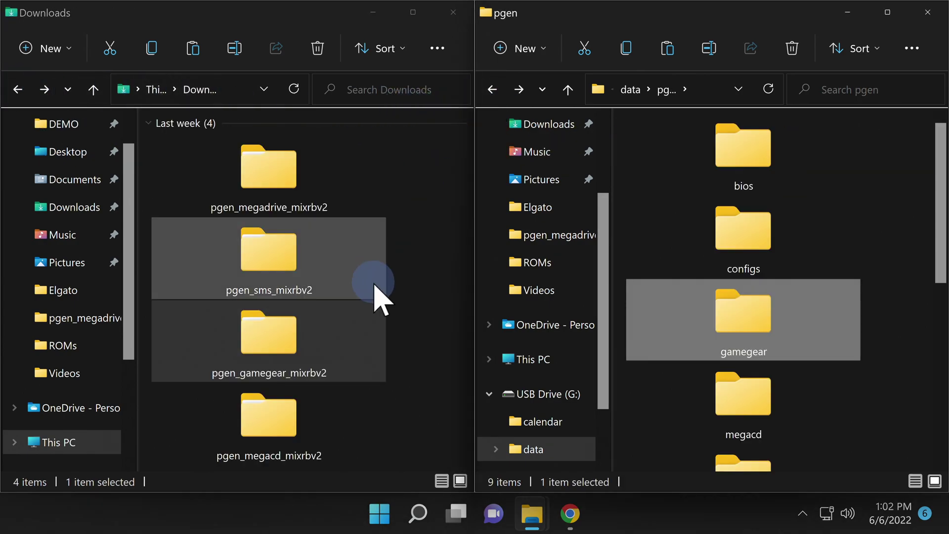
{"action": "double_click", "coordinate": [279, 415]}
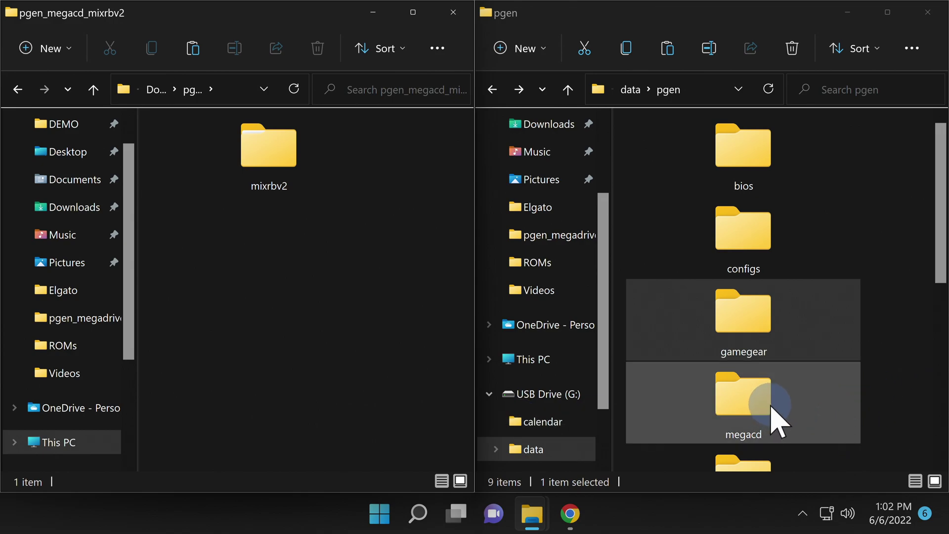
{"action": "double_click", "coordinate": [748, 405]}
Create a media folder inside megacd and copy the mixrbv2 folder from pgen_megacd_mixrbv2 into it
{"action": "right_click", "coordinate": [749, 405]}
{"action": "left_click", "coordinate": [583, 366]}
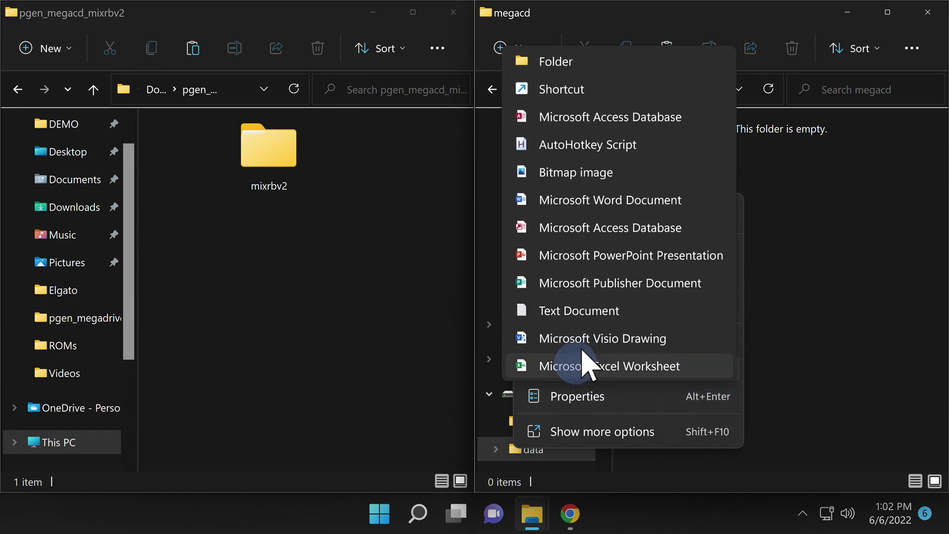
{"action": "left_click", "coordinate": [564, 63]}
{"action": "type", "text": "med"}
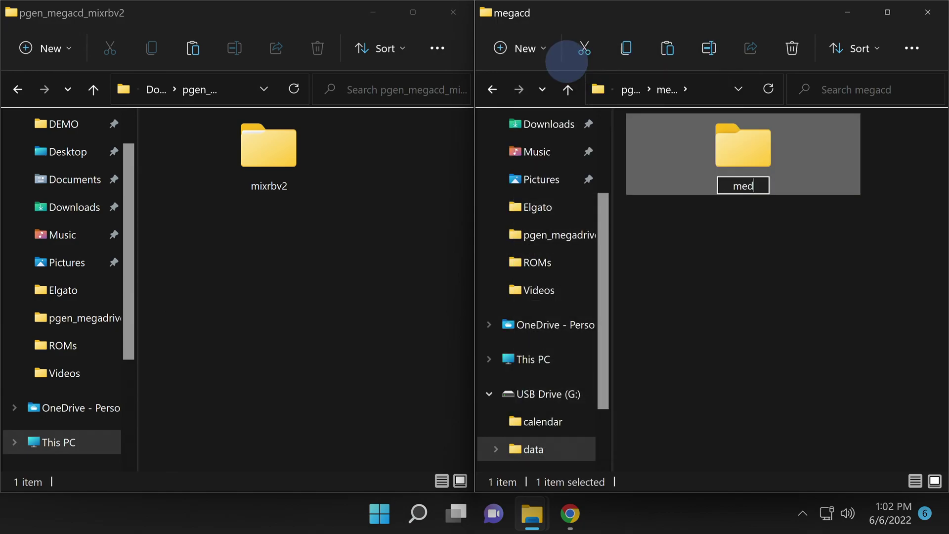
{"action": "type", "text": "ia"}
{"action": "key", "text": "Return"}
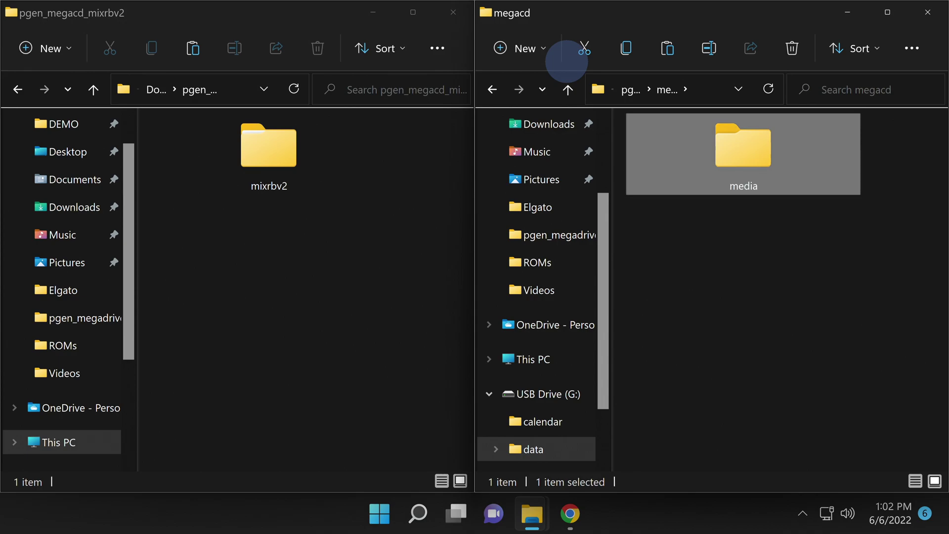
{"action": "left_click", "coordinate": [258, 144]}
{"action": "left_click_drag", "start_coordinate": [274, 148], "coordinate": [739, 147]}
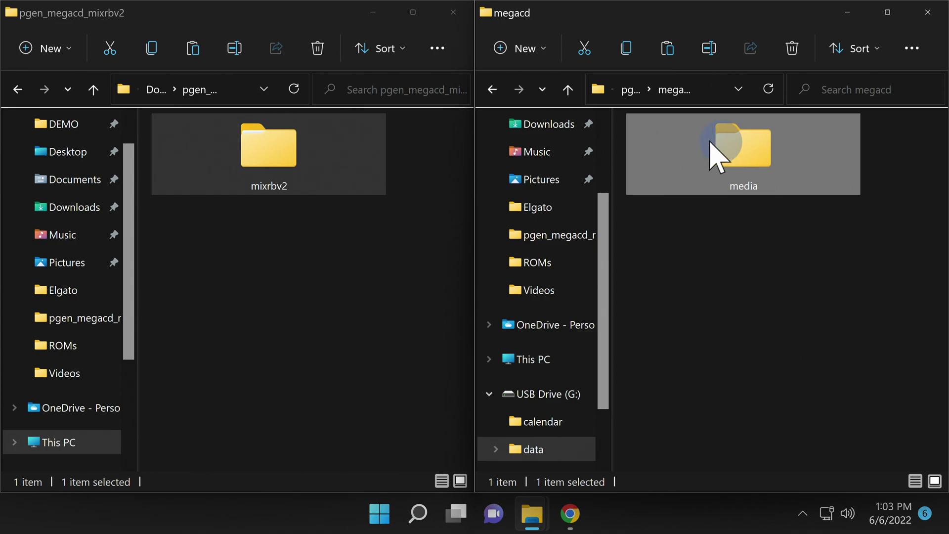
Return from megacd to the pgen folder and open the DEMO folder in the other window
{"action": "left_click", "coordinate": [492, 90]}
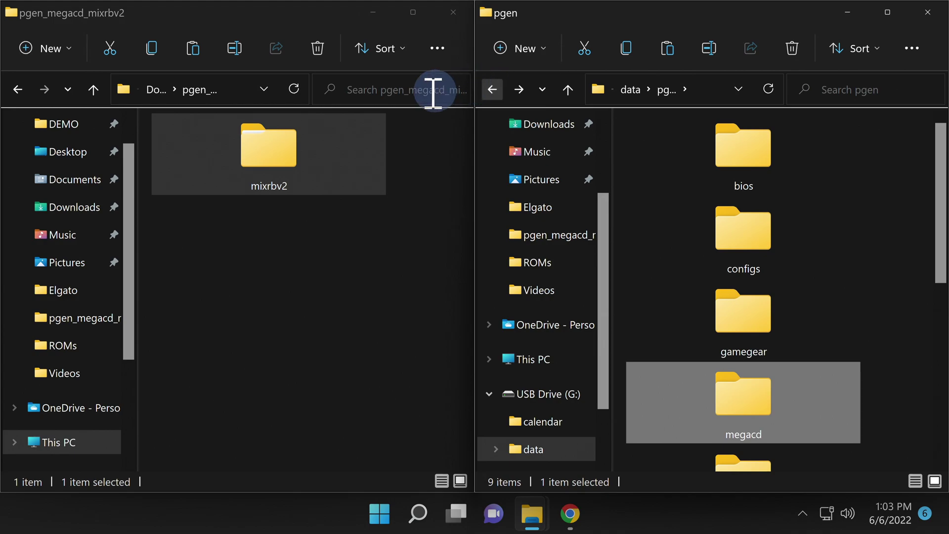
{"action": "left_click", "coordinate": [49, 129]}
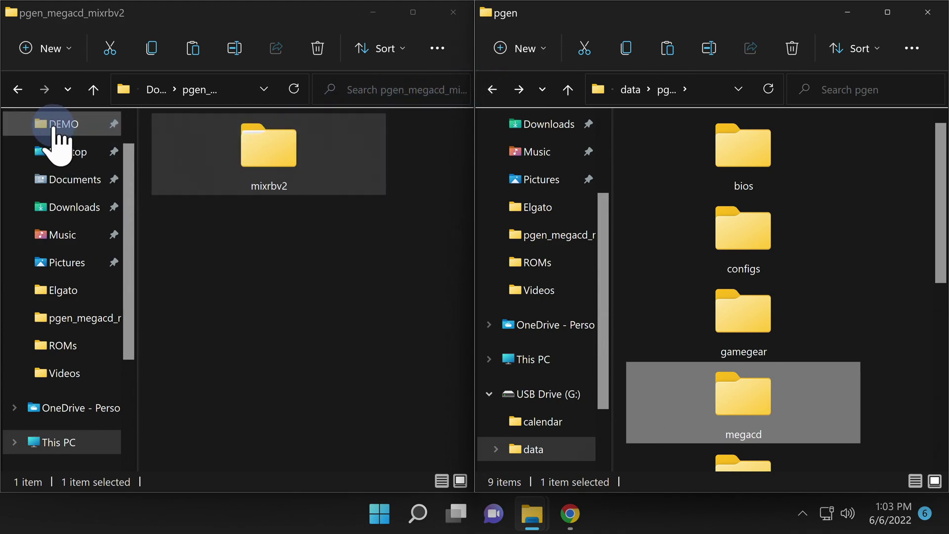
{"action": "left_click", "coordinate": [63, 126]}
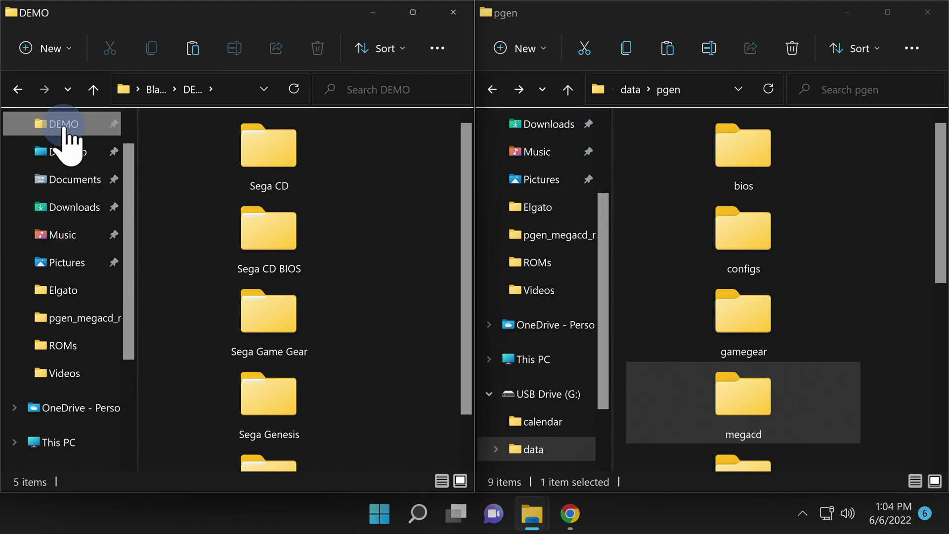
Open Sega CD BIOS in DEMO and copy BIOS_CD_E.BIN, BIOS_CD_J.BIN and BIOS_CD_U.BIN into pgen's bios folder
{"action": "mouse_move", "coordinate": [260, 236]}
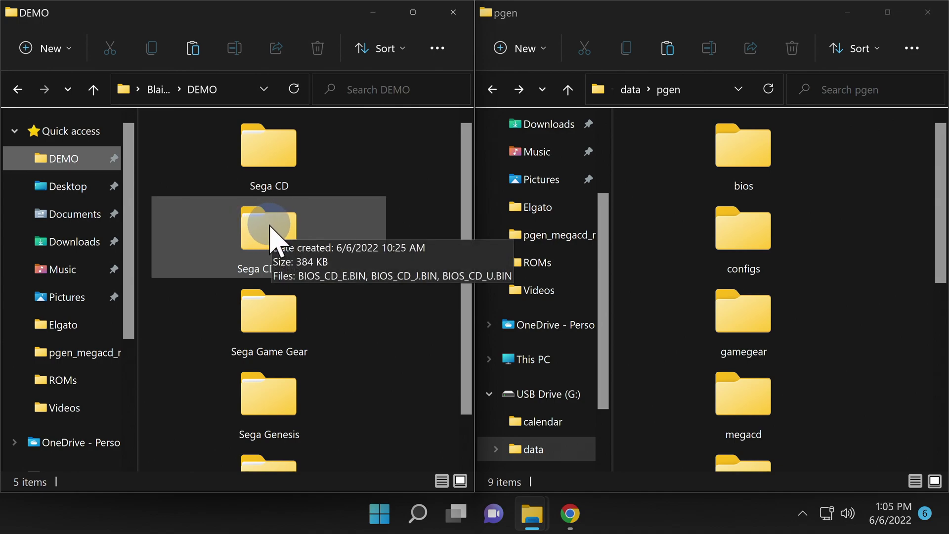
{"action": "double_click", "coordinate": [269, 225]}
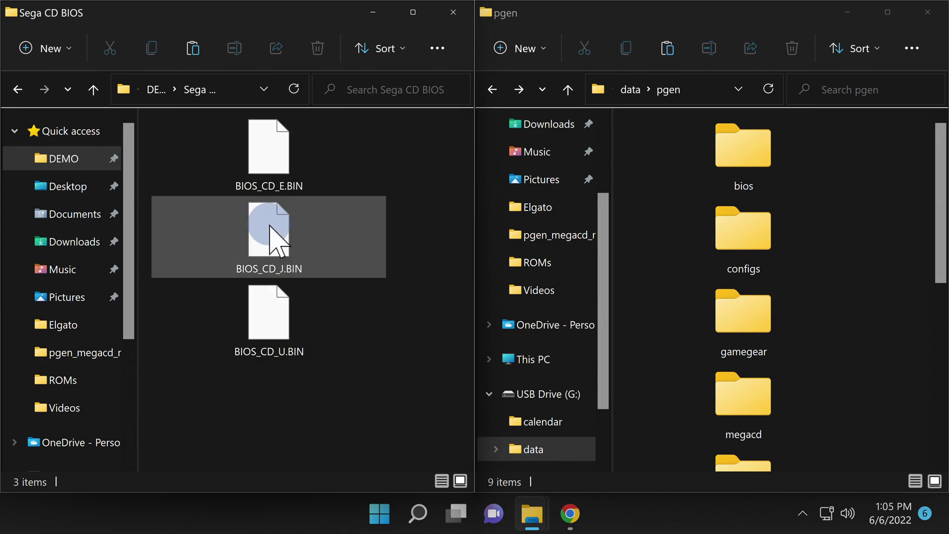
{"action": "mouse_move", "coordinate": [372, 158]}
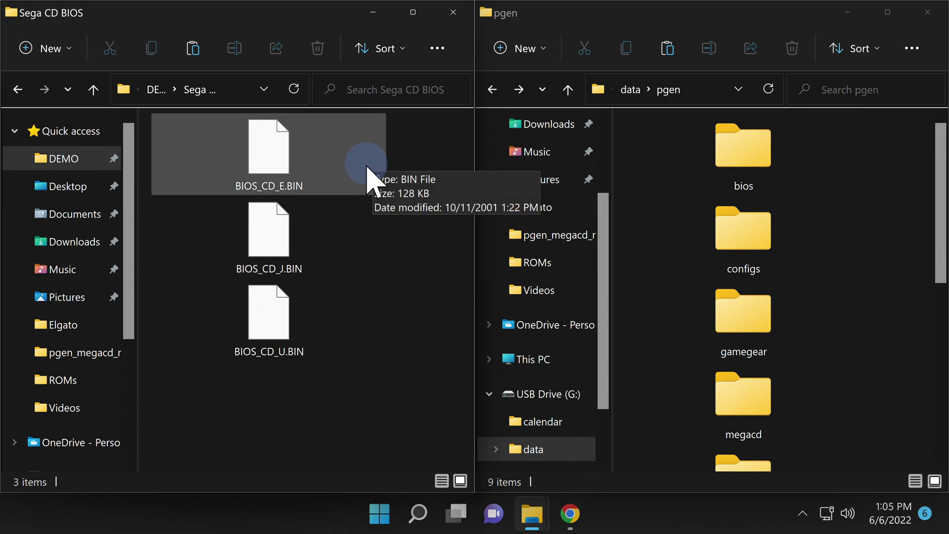
{"action": "mouse_move", "coordinate": [354, 231]}
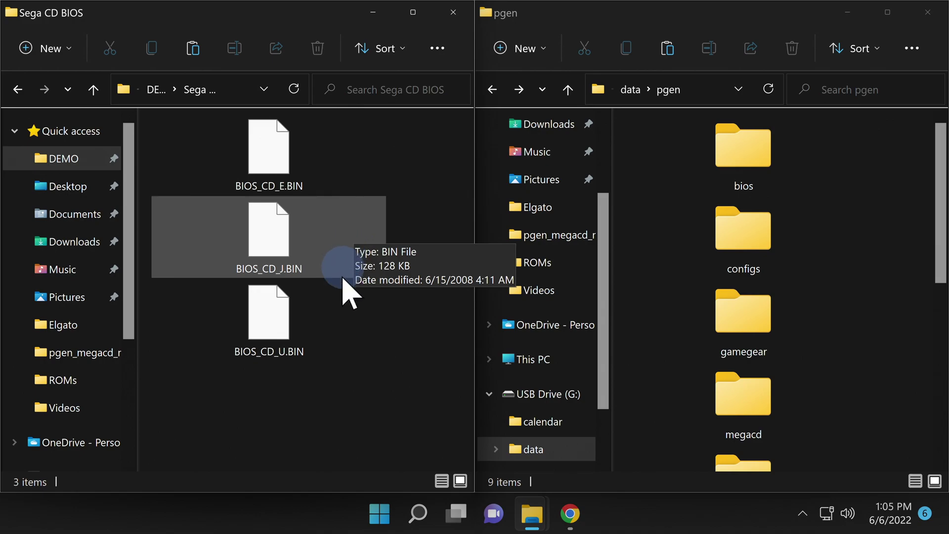
{"action": "mouse_move", "coordinate": [331, 320]}
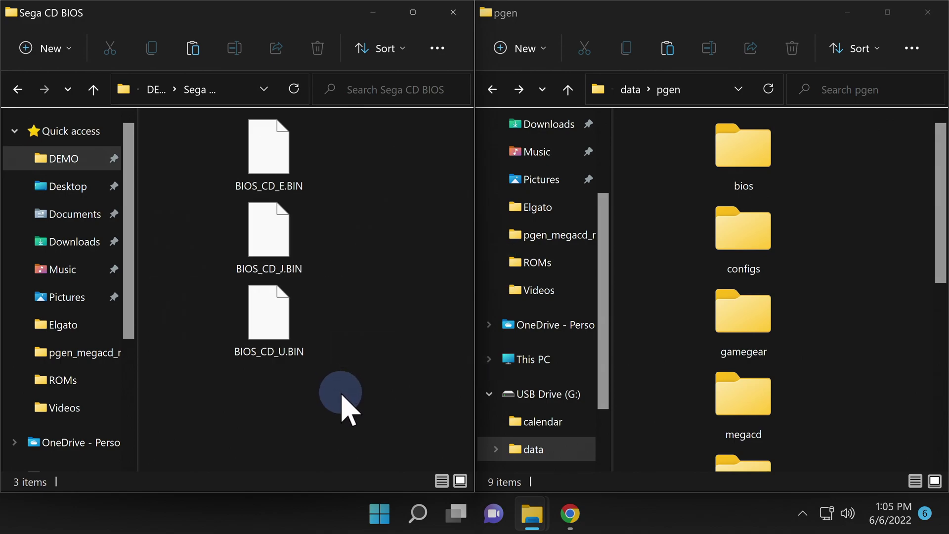
{"action": "left_click_drag", "start_coordinate": [341, 393], "coordinate": [740, 154]}
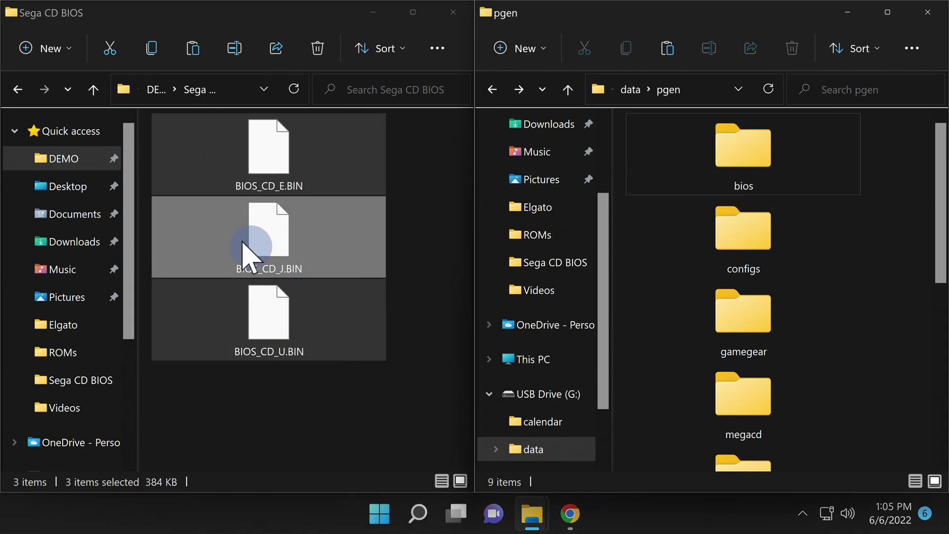
Open After Burner III (USA) in DEMO's Sega CD folder and copy all its track and cue files into megacd
{"action": "left_click", "coordinate": [26, 92]}
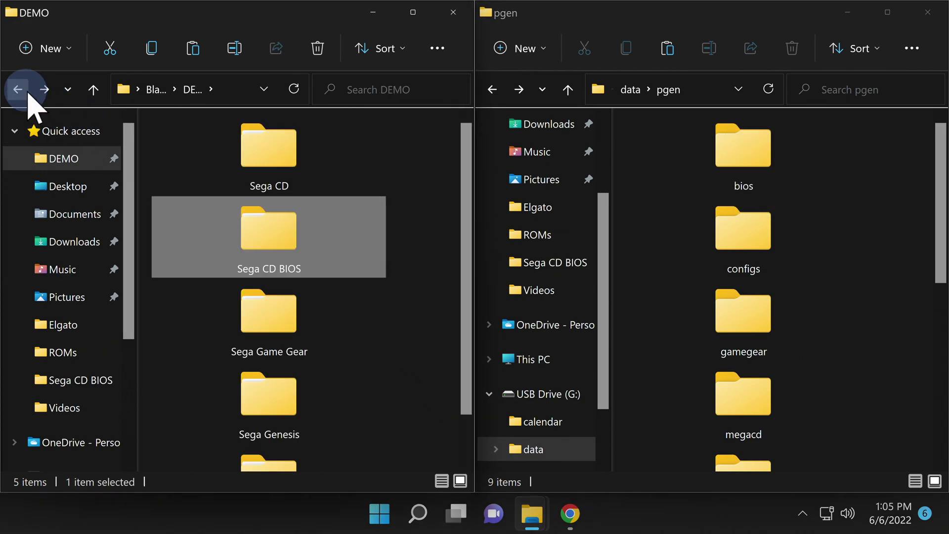
{"action": "left_click", "coordinate": [402, 199]}
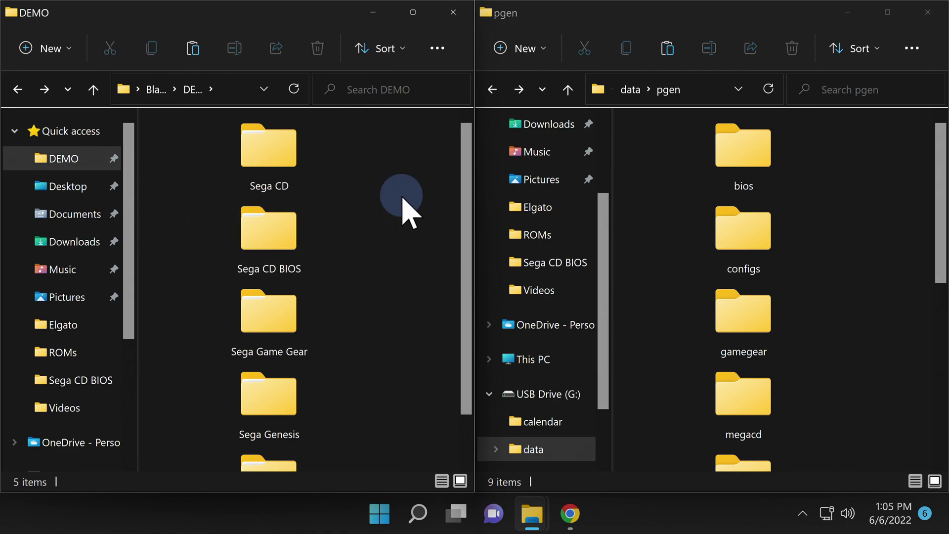
{"action": "double_click", "coordinate": [277, 154]}
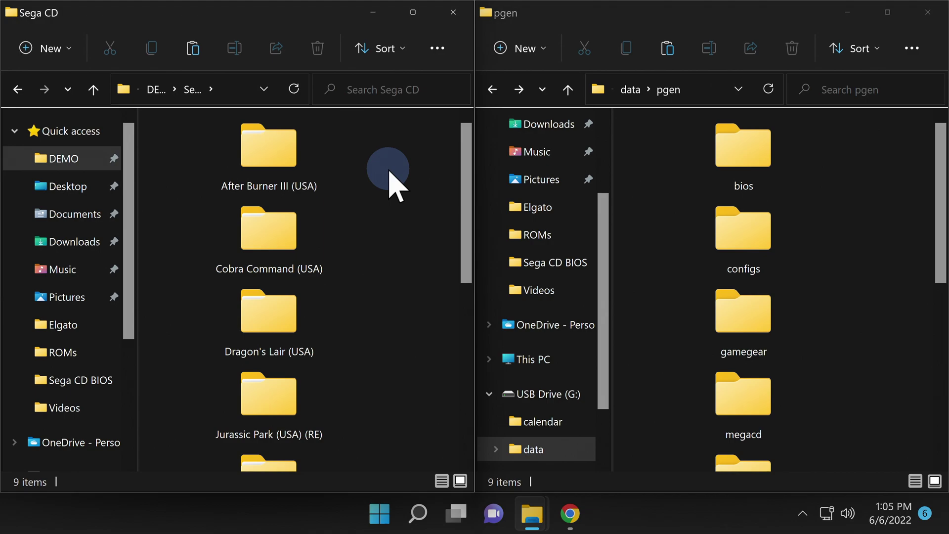
{"action": "double_click", "coordinate": [274, 146]}
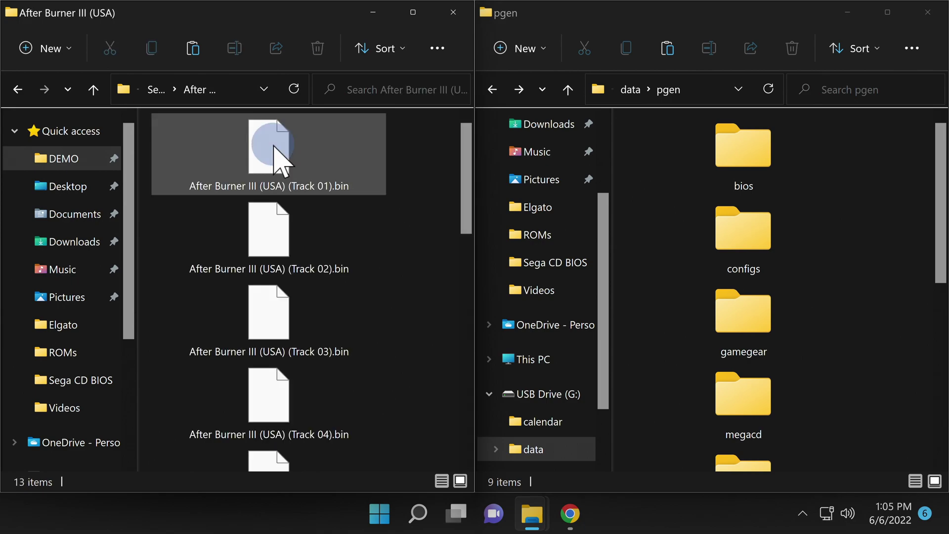
{"action": "left_click", "coordinate": [410, 160]}
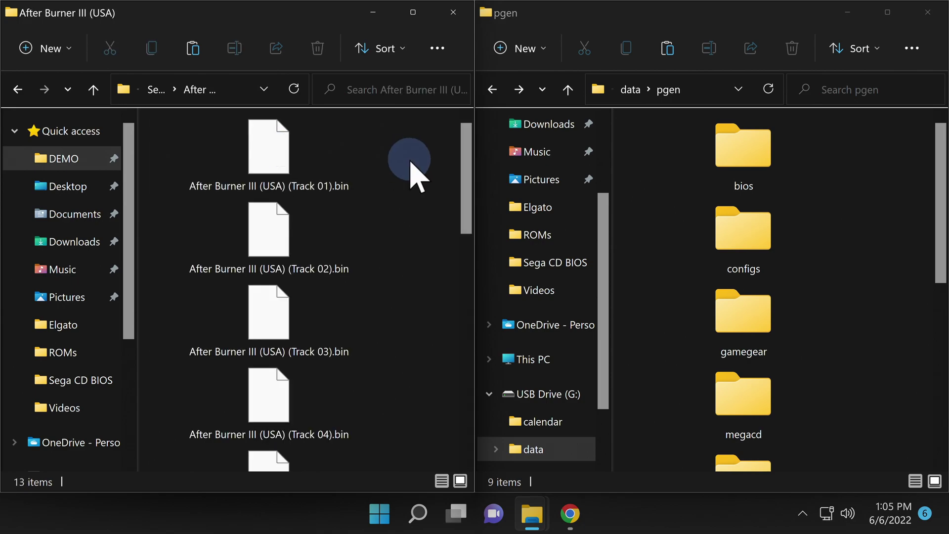
{"action": "left_click_drag", "start_coordinate": [409, 160], "coordinate": [307, 487]}
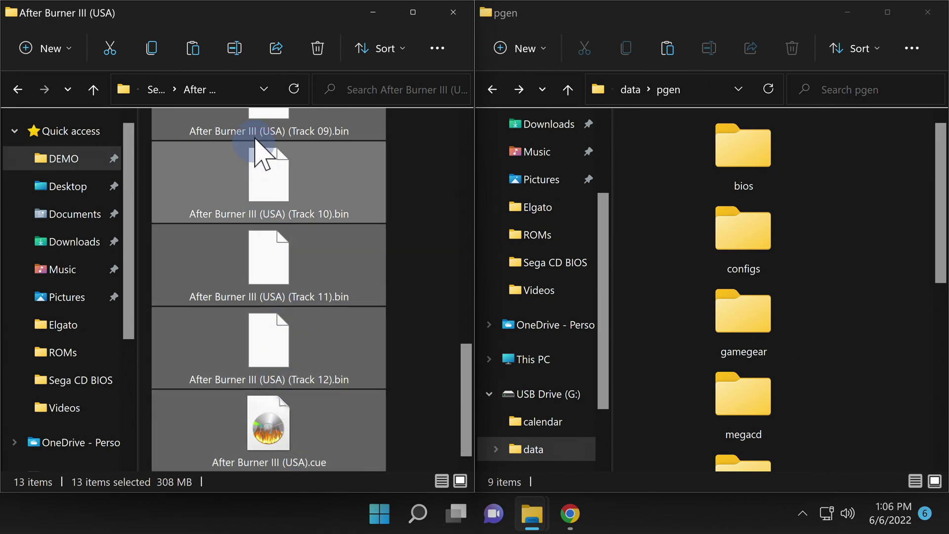
{"action": "left_click_drag", "start_coordinate": [274, 193], "coordinate": [796, 400]}
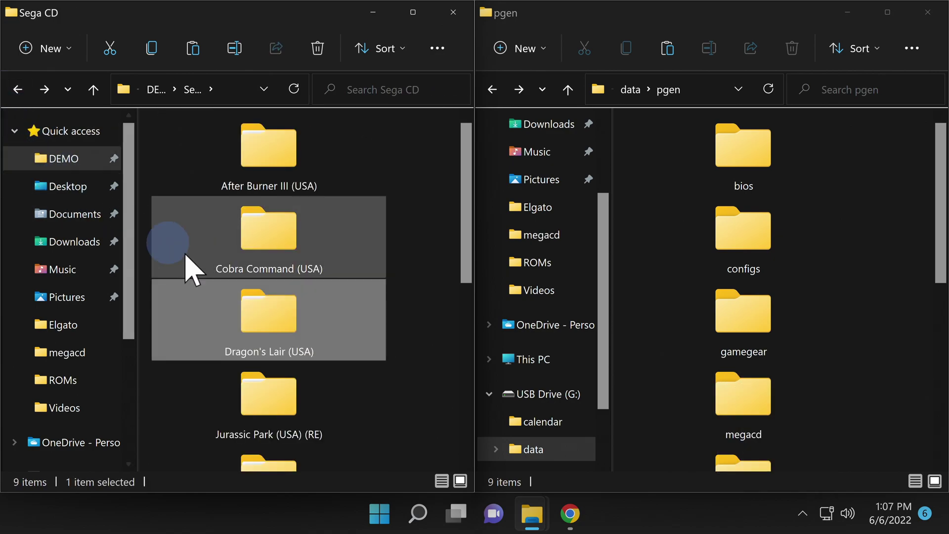
Return to DEMO, open Sega Game Gear and copy all its ROM zip files into pgen's gamegear folder
{"action": "mouse_move", "coordinate": [346, 296]}
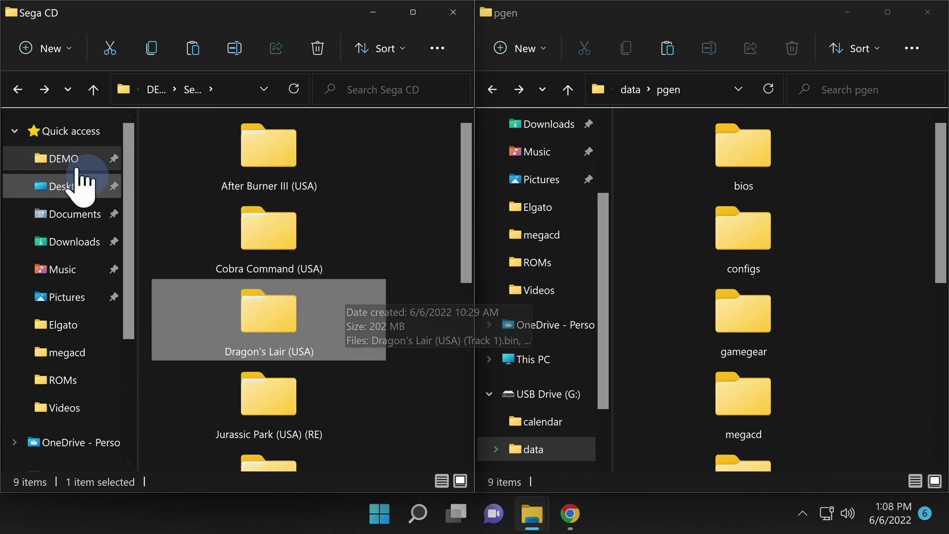
{"action": "left_click", "coordinate": [17, 89]}
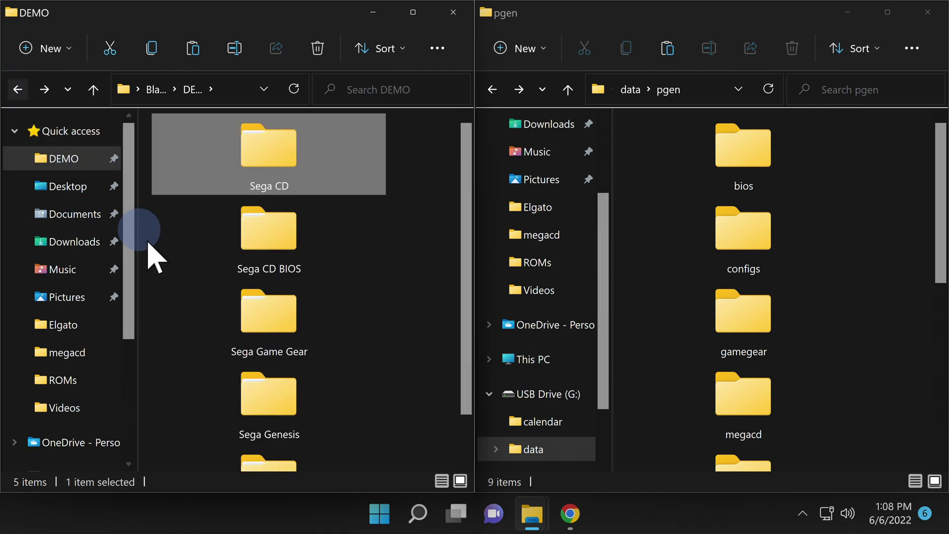
{"action": "mouse_move", "coordinate": [277, 339]}
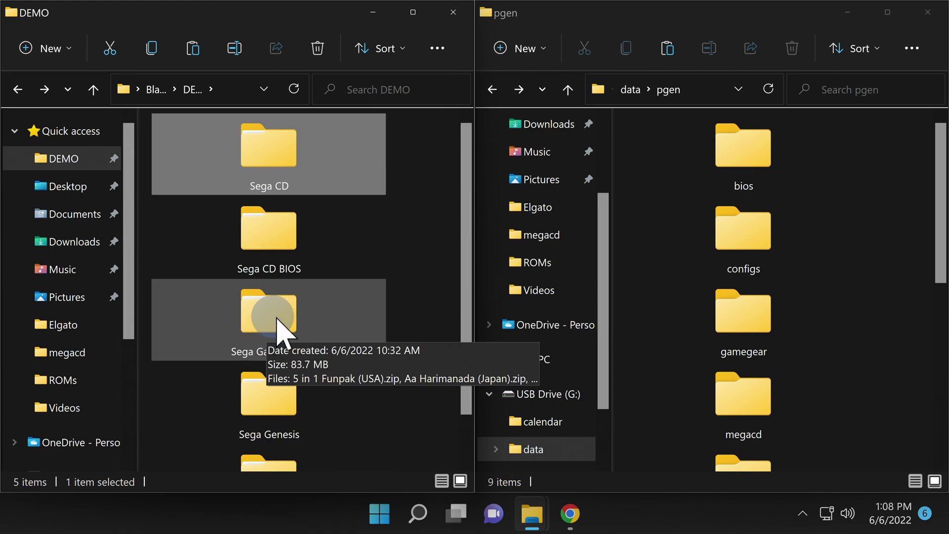
{"action": "double_click", "coordinate": [267, 312]}
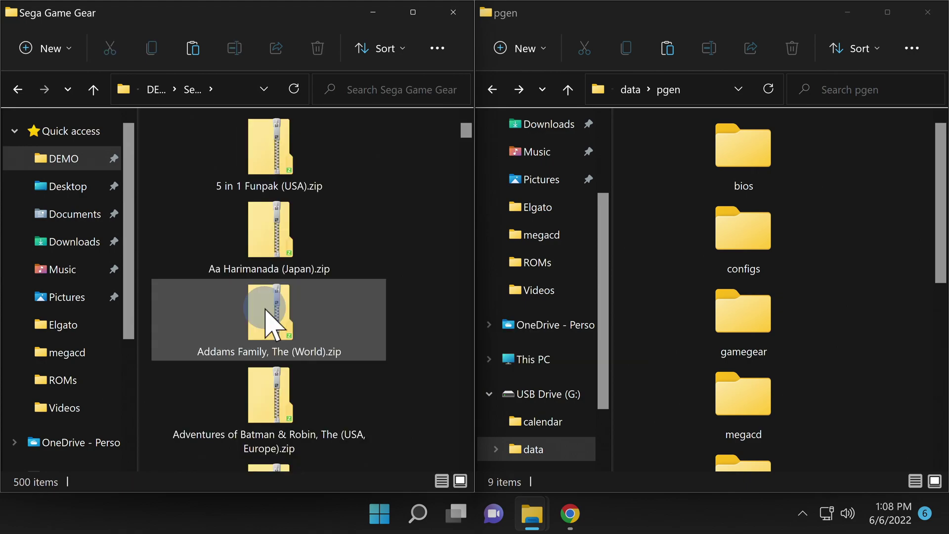
{"action": "key", "text": "ctrl+a"}
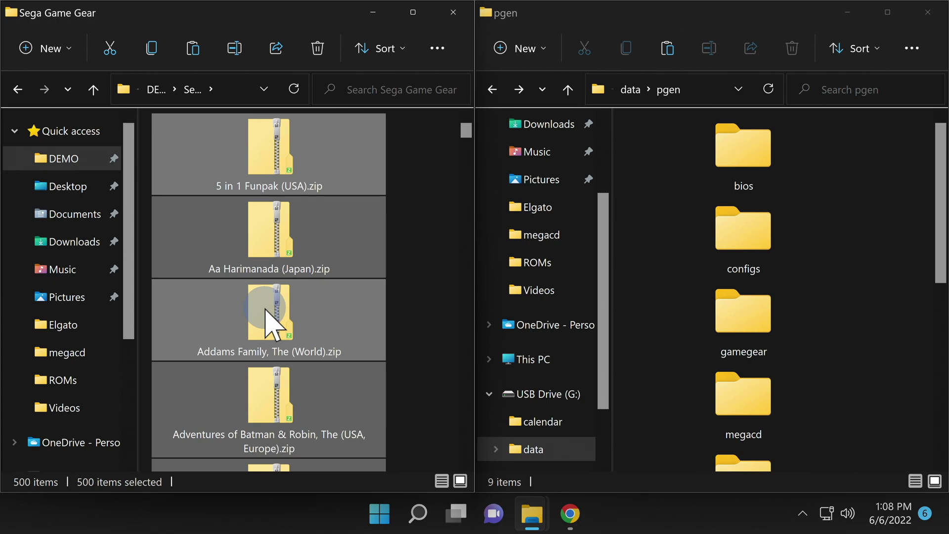
{"action": "left_click_drag", "start_coordinate": [267, 157], "coordinate": [747, 322]}
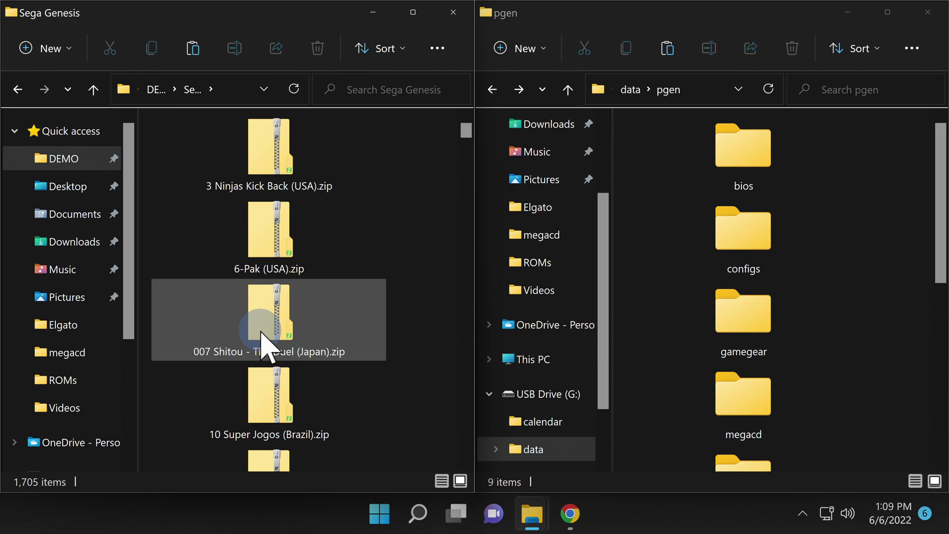
Copy all ROM zip files from the Sega Genesis folder into pgen's megadrive folder
{"action": "key", "text": "ctrl+a"}
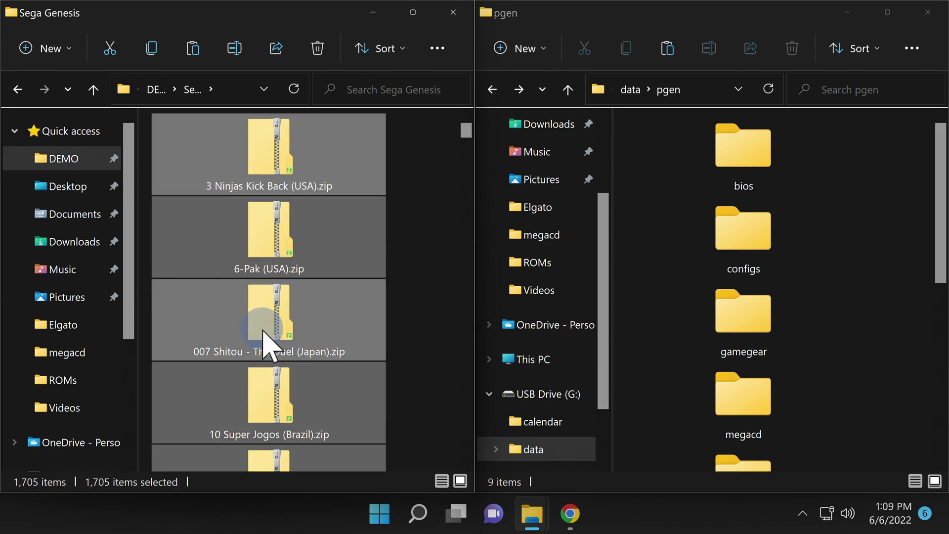
{"action": "scroll", "coordinate": [832, 353], "scroll_direction": "down", "scroll_amount": 3}
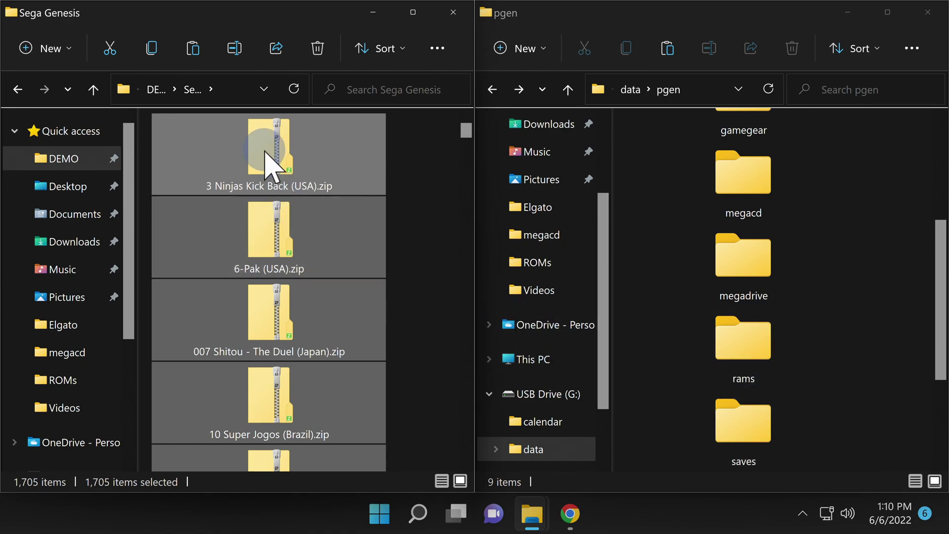
{"action": "left_click_drag", "start_coordinate": [266, 154], "coordinate": [747, 262]}
{"action": "left_click_drag", "start_coordinate": [747, 262], "coordinate": [746, 261]}
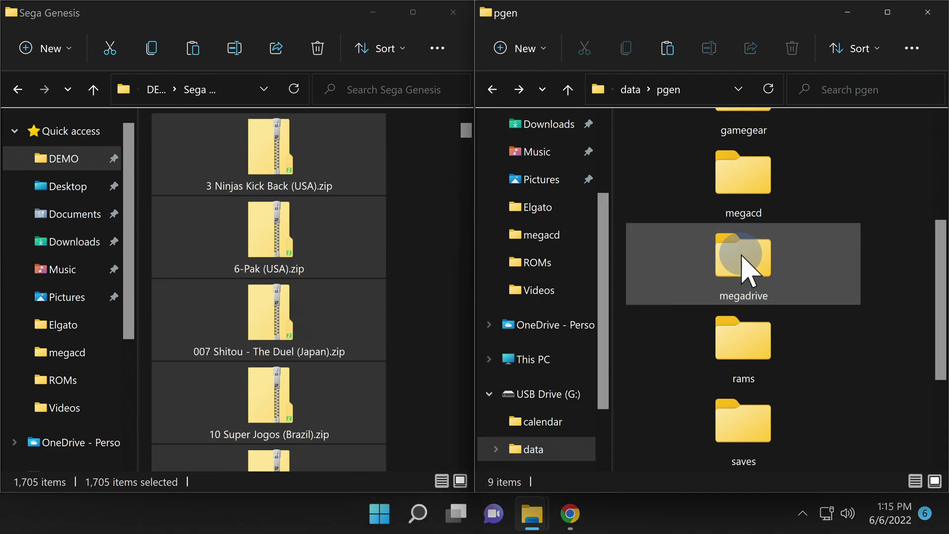
Return to DEMO, open Sega Master System, copy all its ROM zip files into pgen's sms folder, and close the pgen window
{"action": "left_click", "coordinate": [17, 90]}
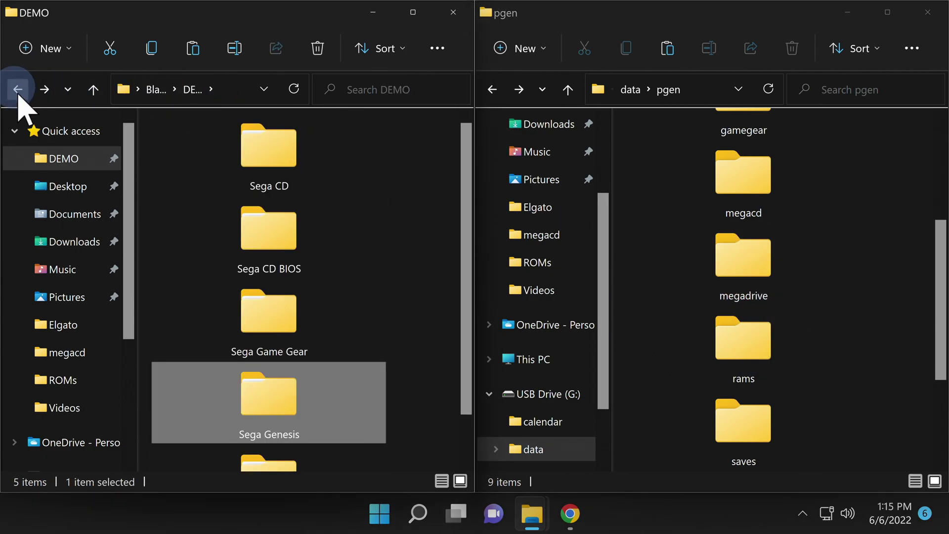
{"action": "scroll", "coordinate": [317, 281], "scroll_direction": "down", "scroll_amount": 1}
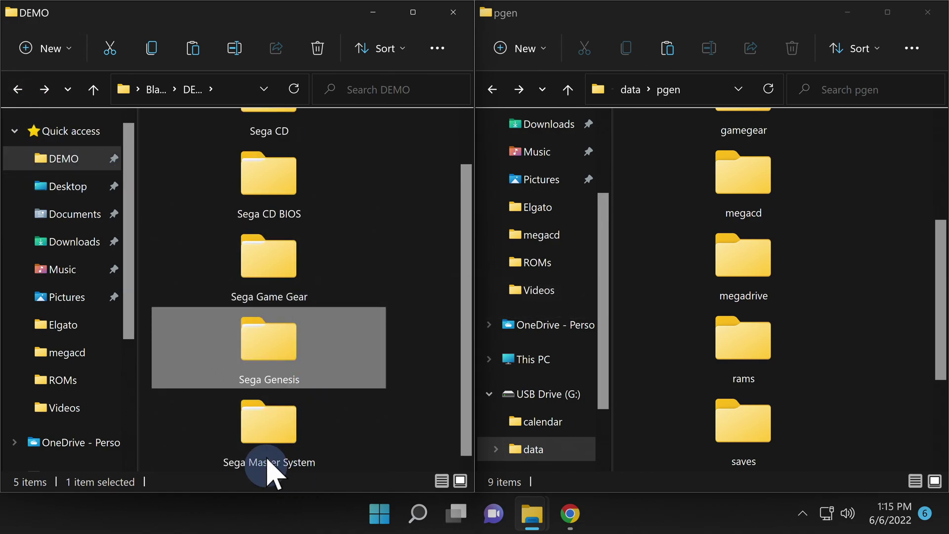
{"action": "double_click", "coordinate": [275, 438]}
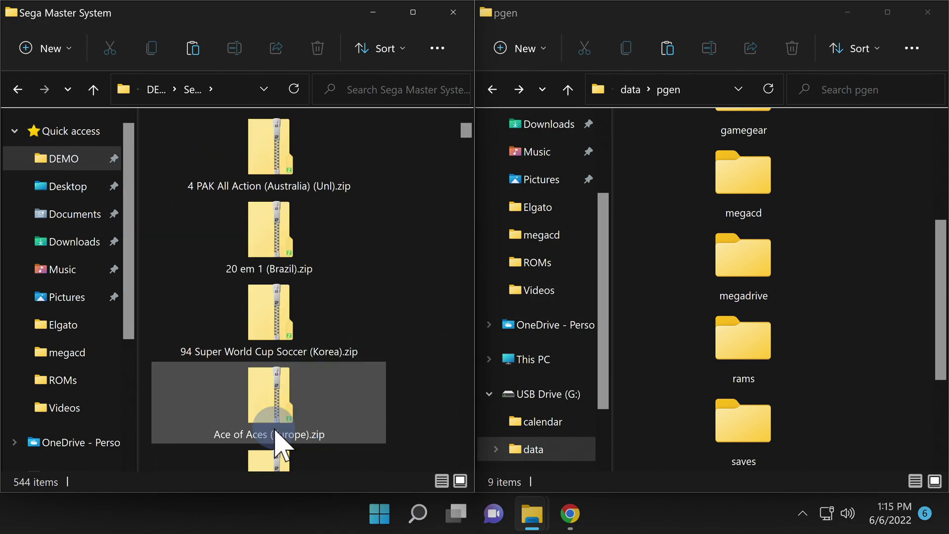
{"action": "key", "text": "ctrl+a"}
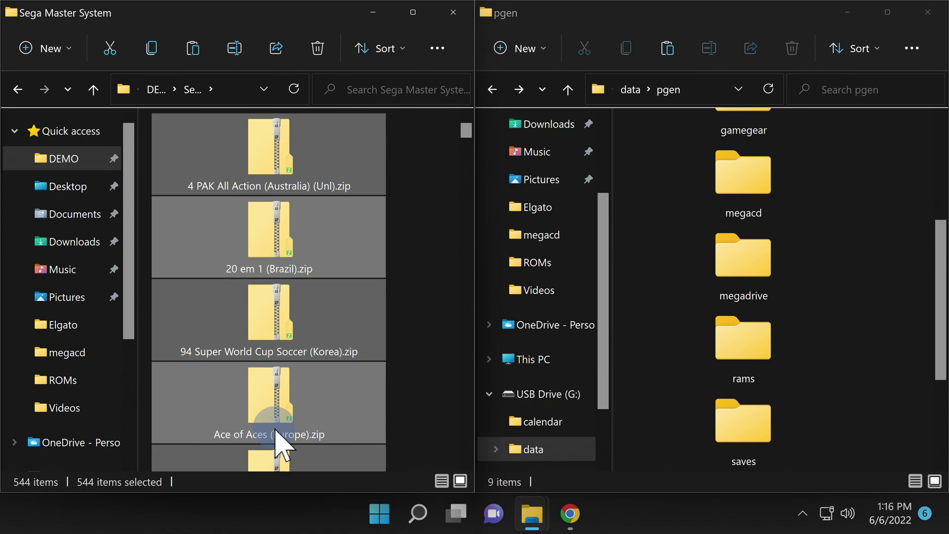
{"action": "scroll", "coordinate": [805, 391], "scroll_direction": "down", "scroll_amount": 1}
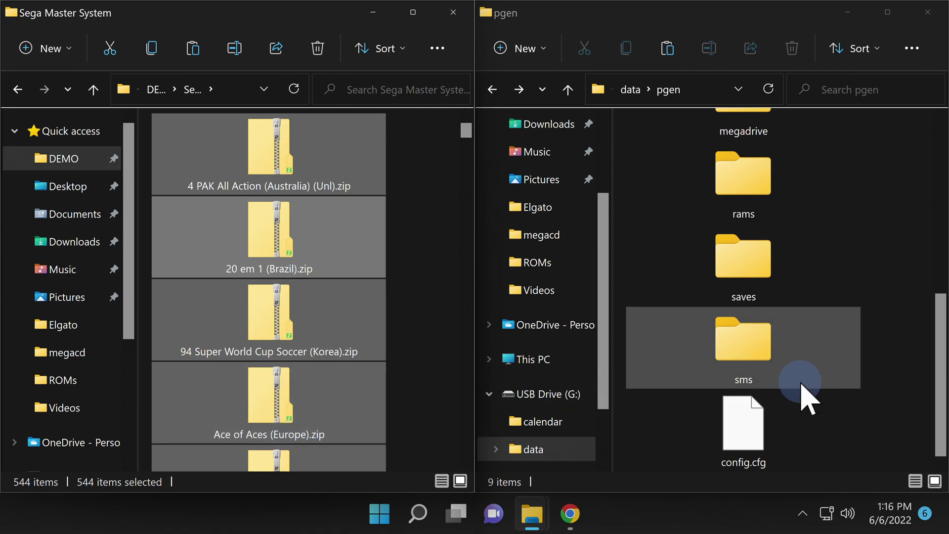
{"action": "left_click_drag", "start_coordinate": [276, 149], "coordinate": [747, 338]}
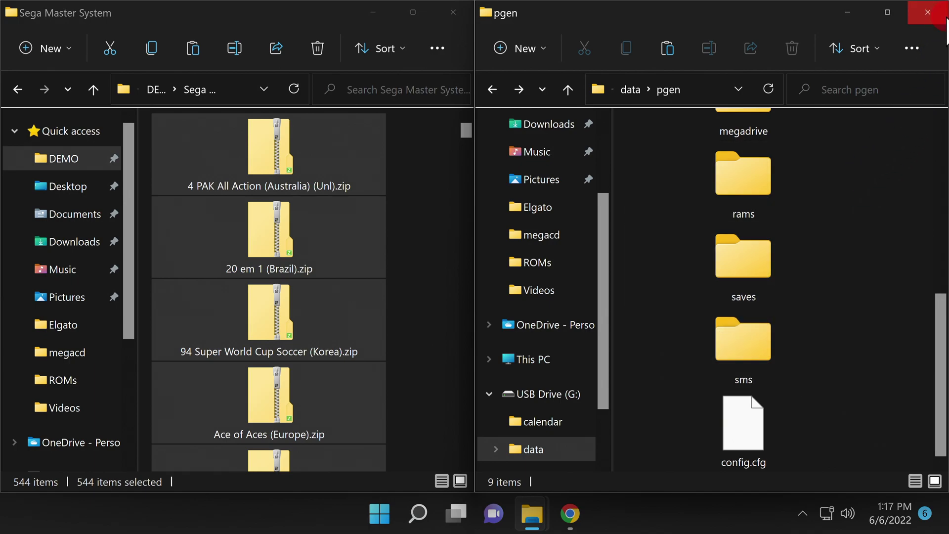
{"action": "left_click", "coordinate": [945, 20]}
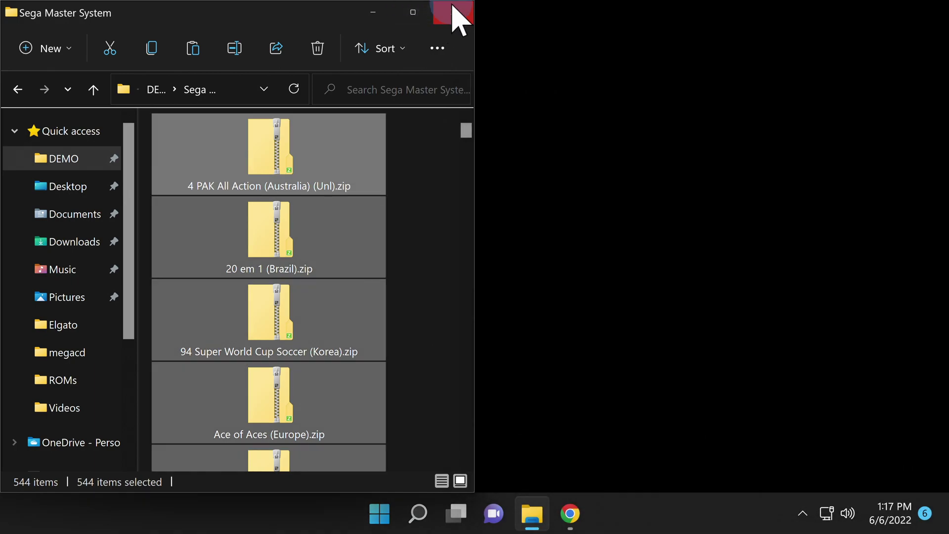